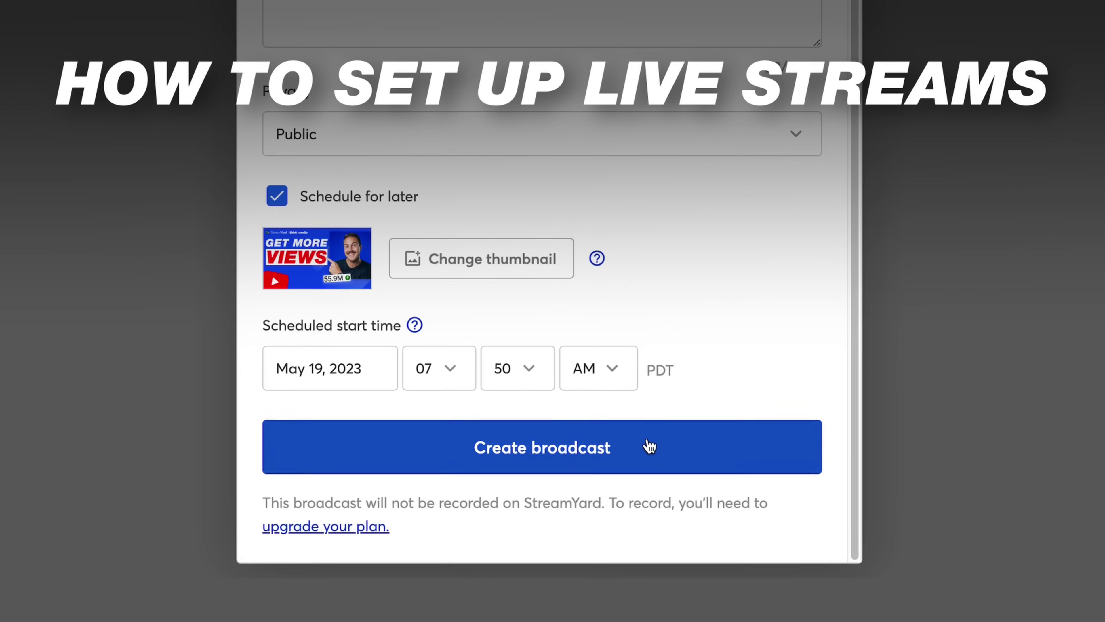
Go to the team's Broadcasts page, whose Upcoming tab lists no broadcasts yet
left_click(648, 444)
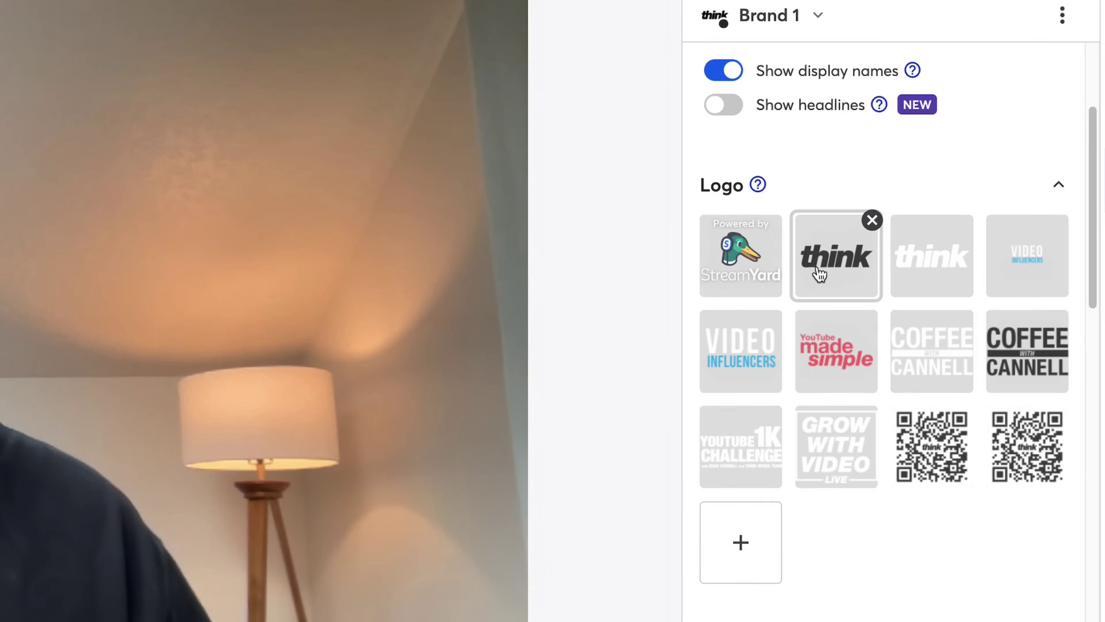
left_click(816, 264)
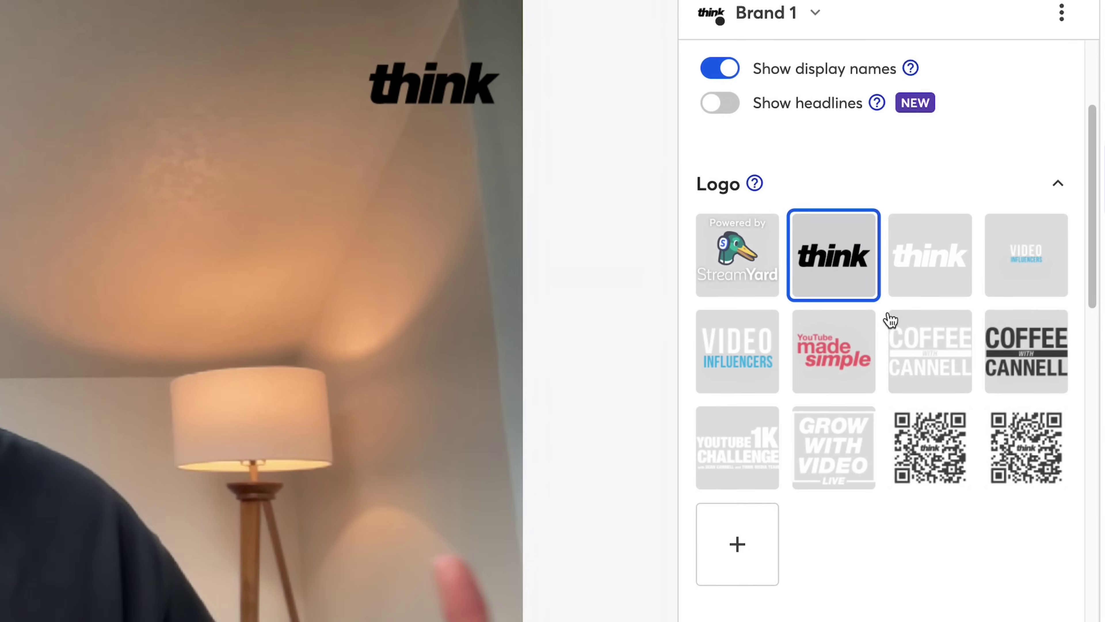
left_click(923, 347)
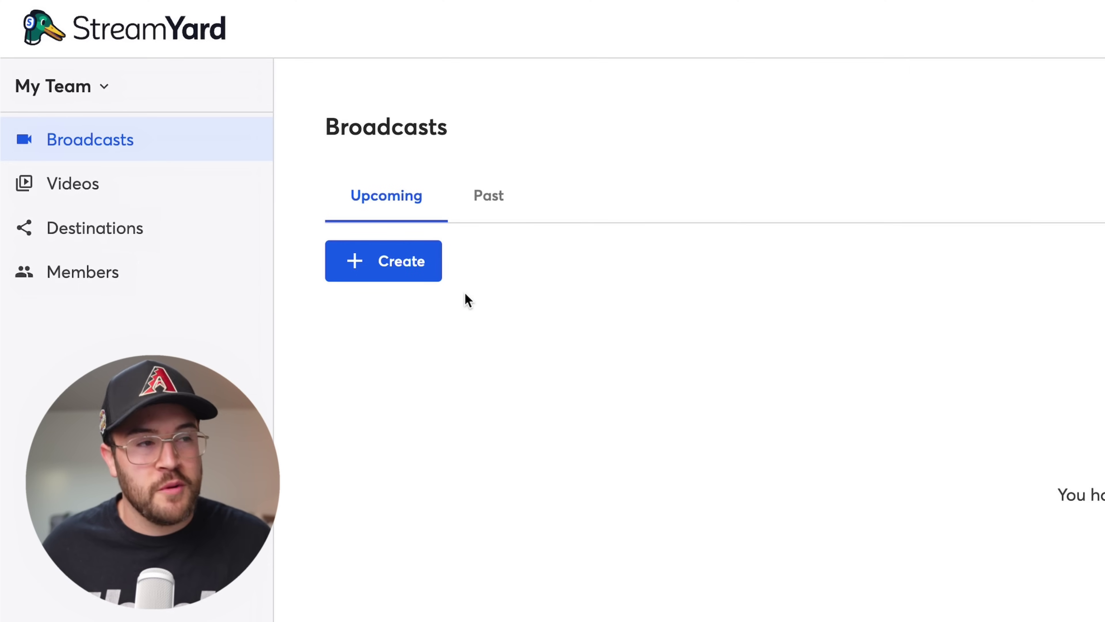
left_click(113, 230)
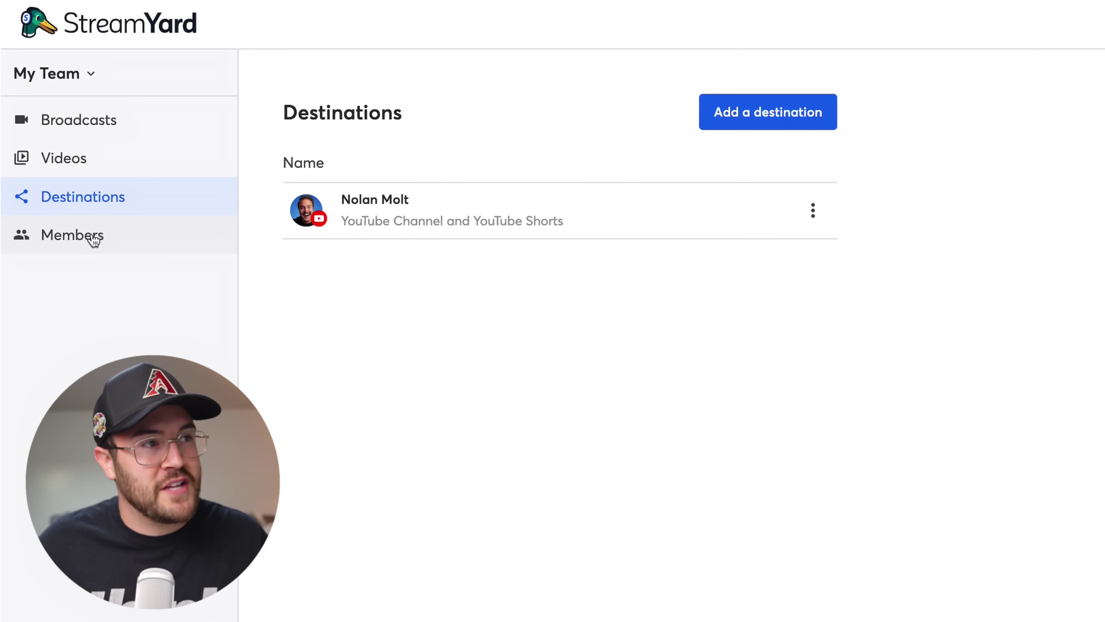
left_click(87, 233)
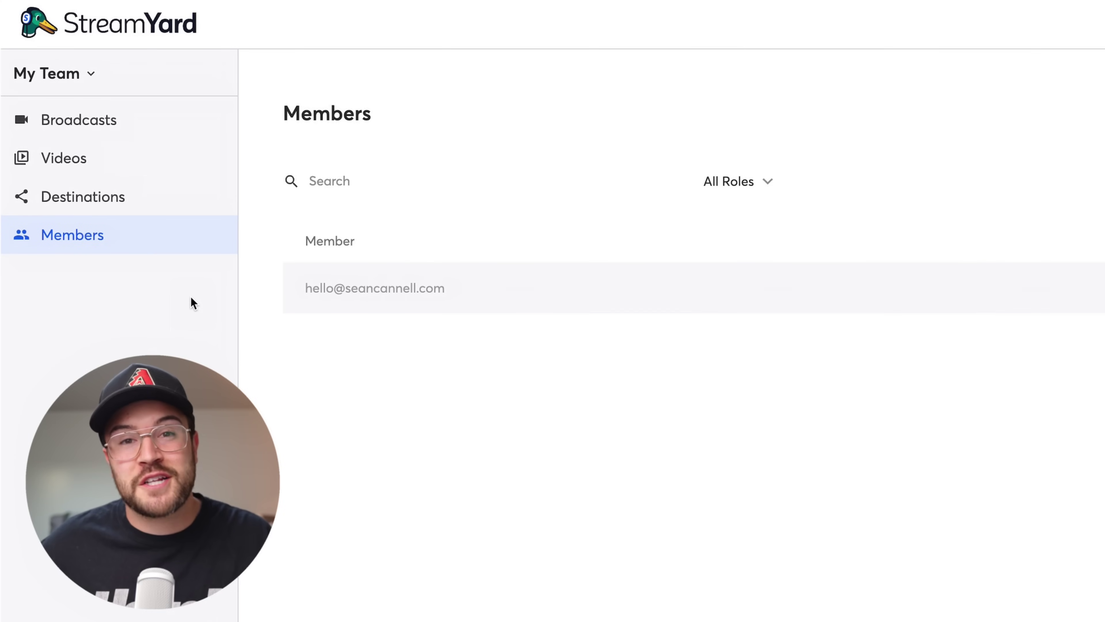
left_click(117, 140)
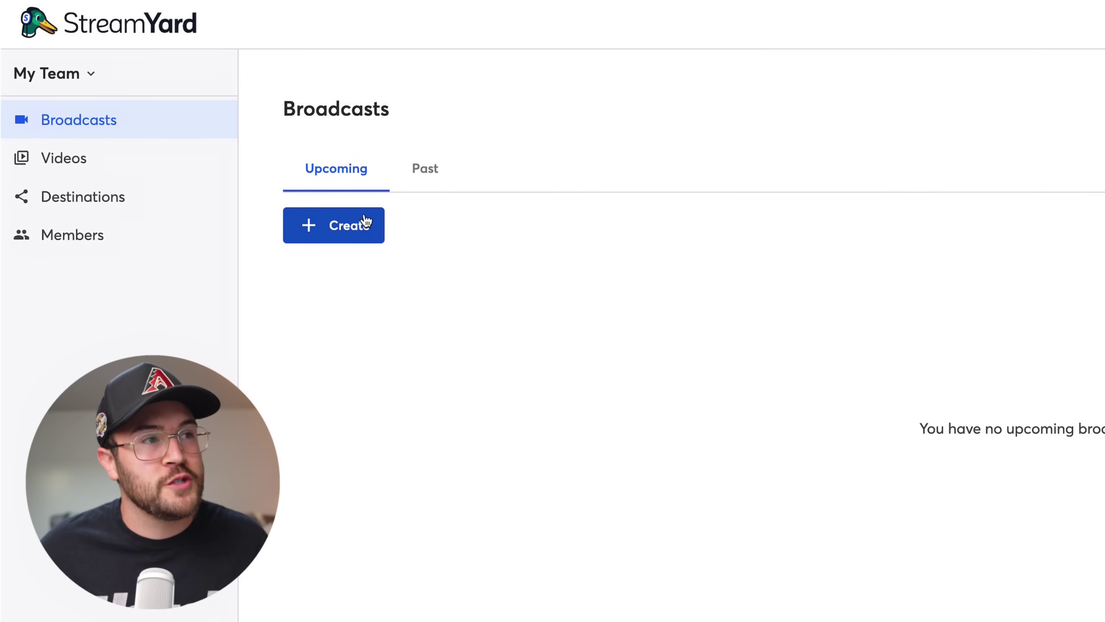
Create a public YouTube live stream 'Test Live' scheduled for May 19, 07:50 AM
left_click(361, 238)
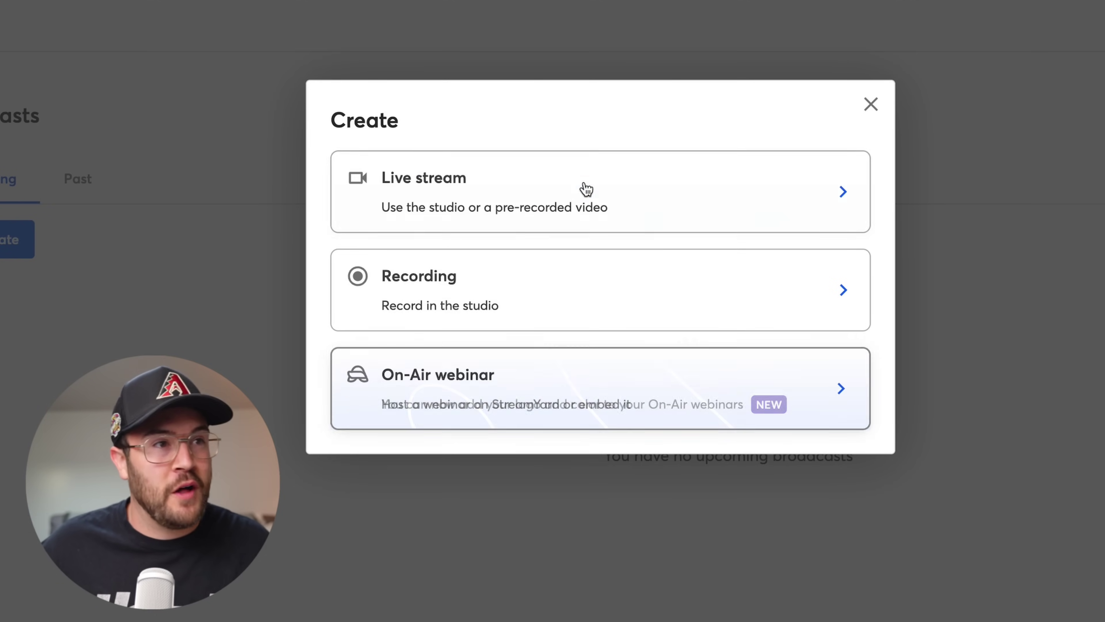
left_click(595, 208)
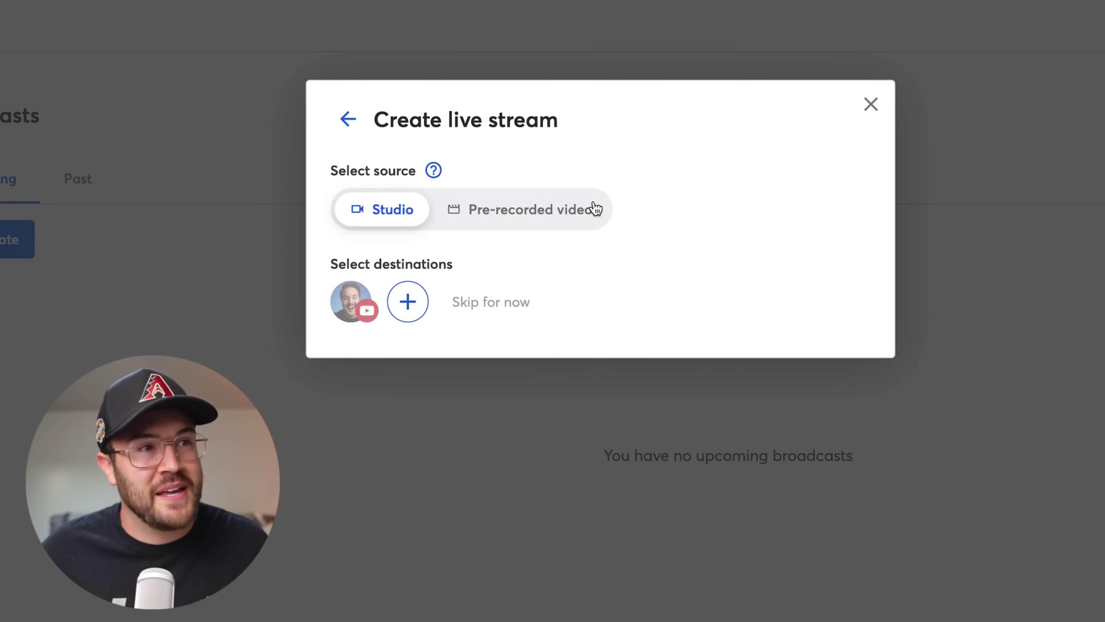
left_click(364, 308)
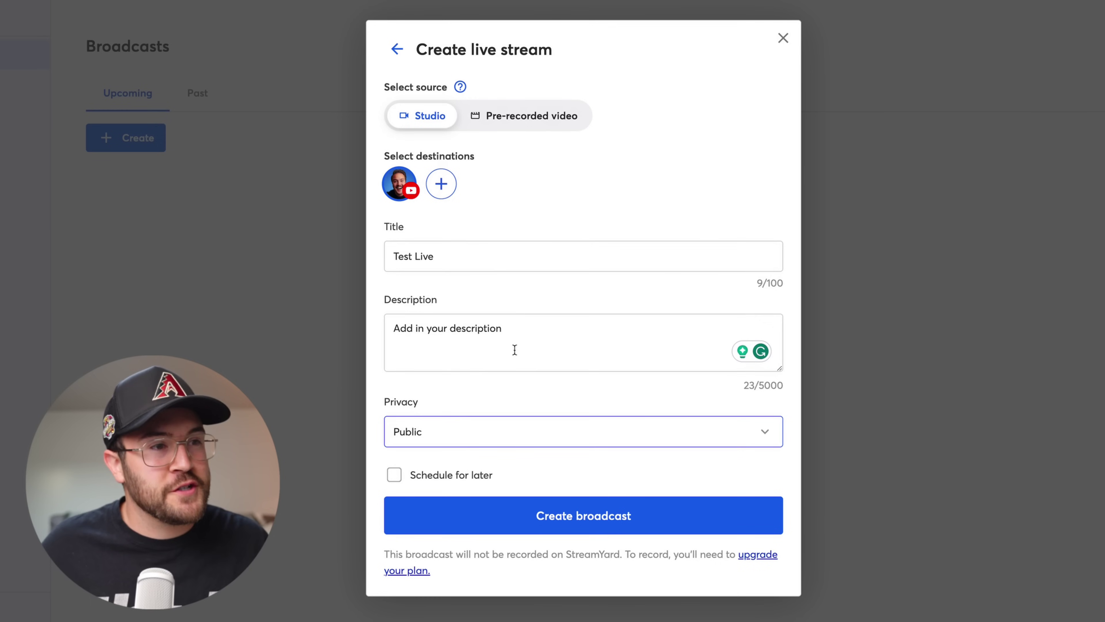
left_click(485, 428)
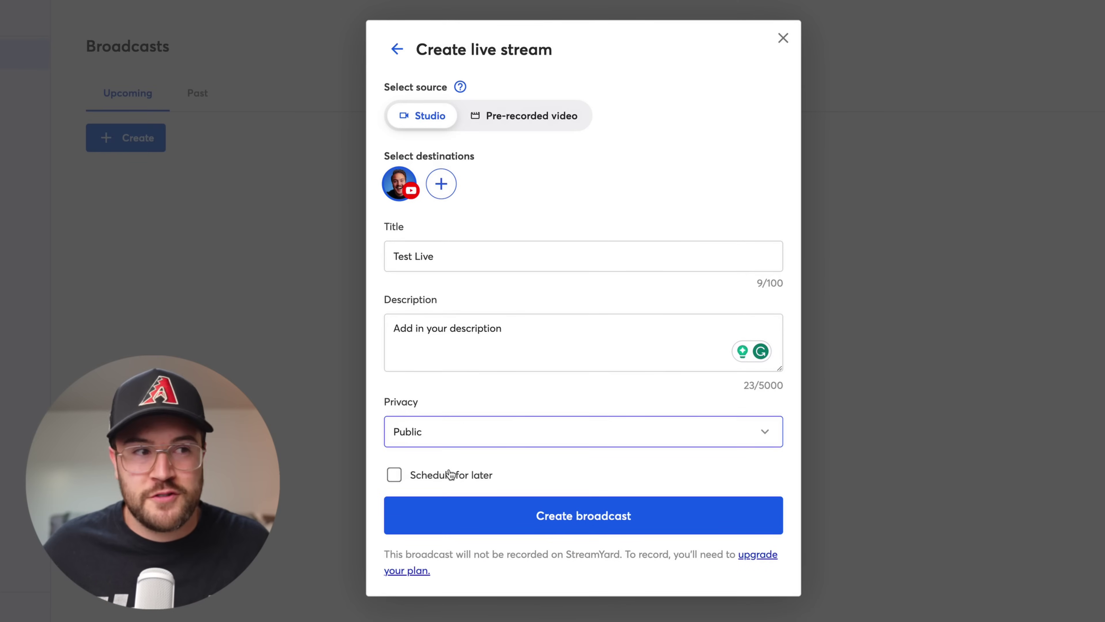
left_click(394, 475)
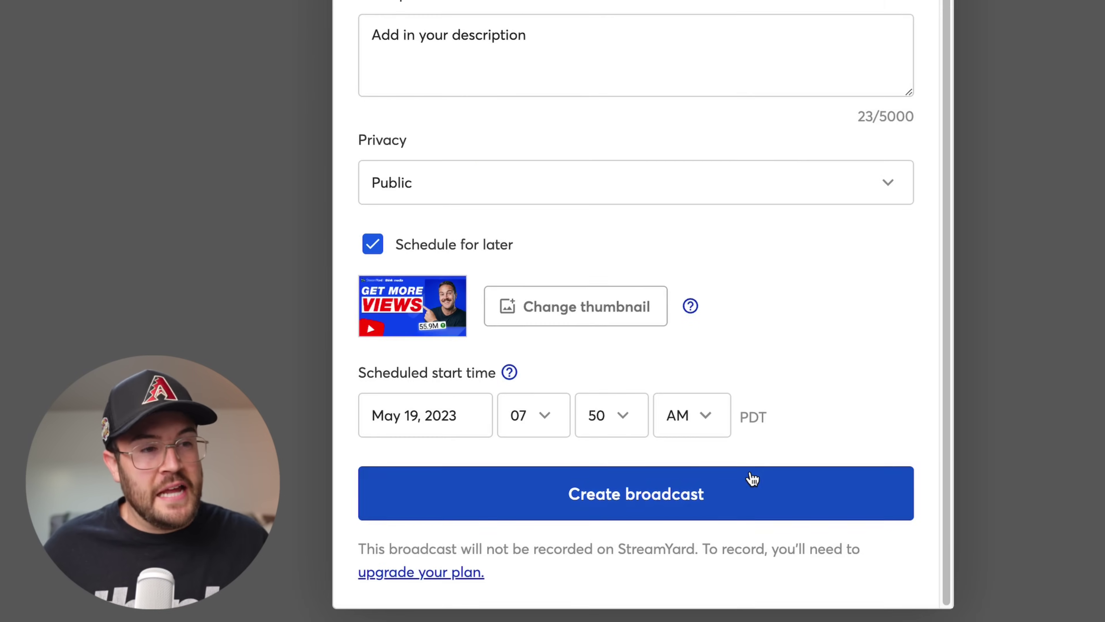
left_click(746, 486)
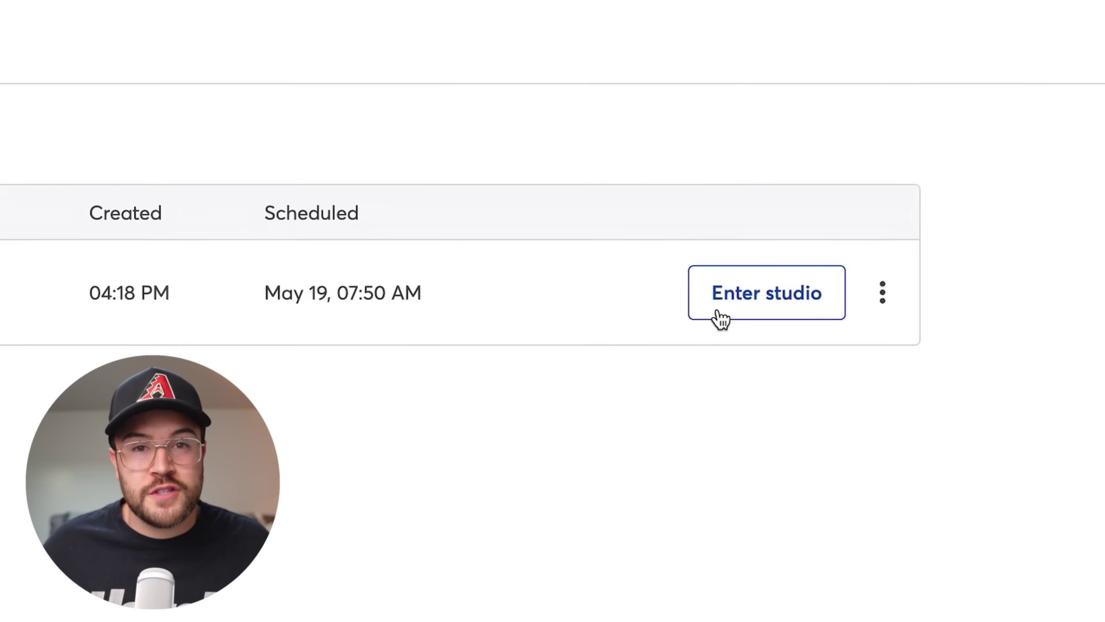
Enter the Test Live studio check and test mute/unmute and camera off/on
left_click(717, 310)
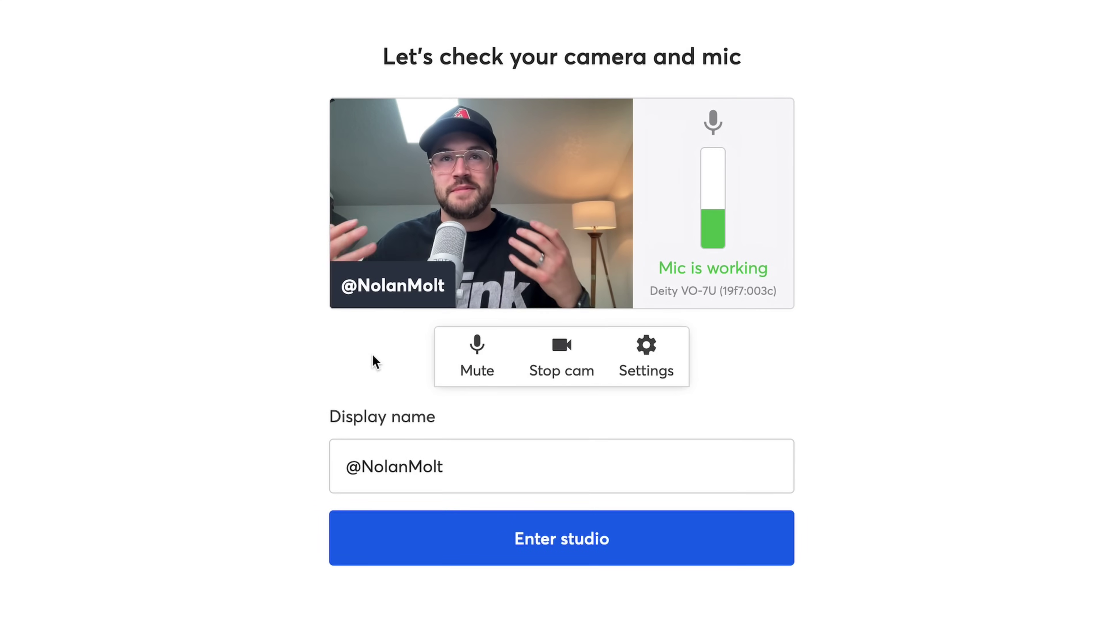
left_click(478, 365)
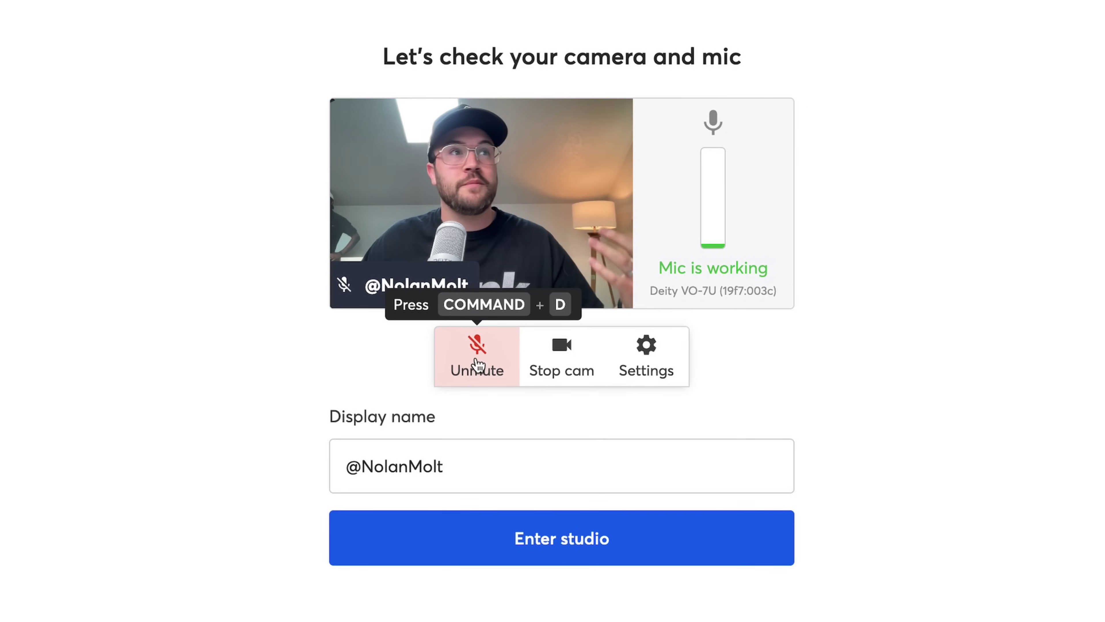
left_click(477, 364)
left_click(563, 351)
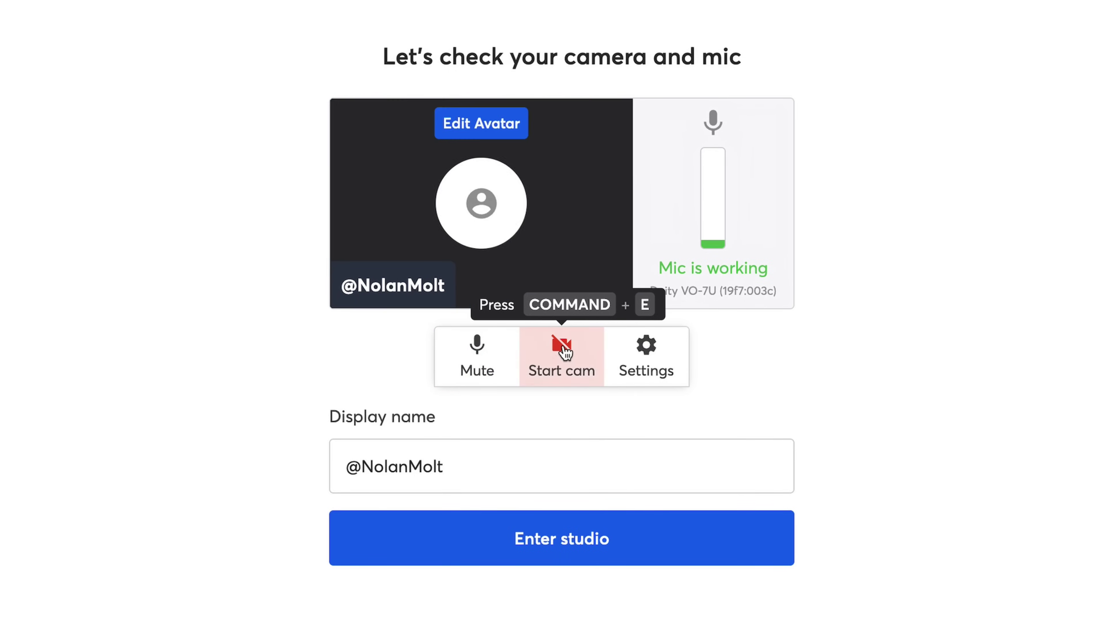
left_click(564, 350)
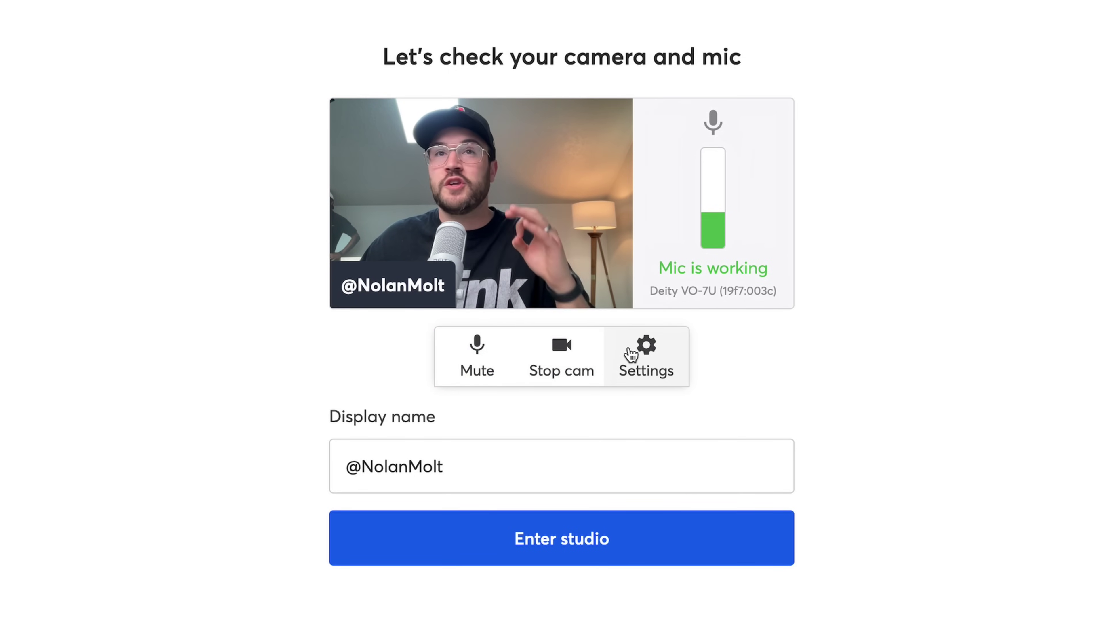
In camera settings, keep the current camera and set resolution to High Definition (720p)
left_click(647, 356)
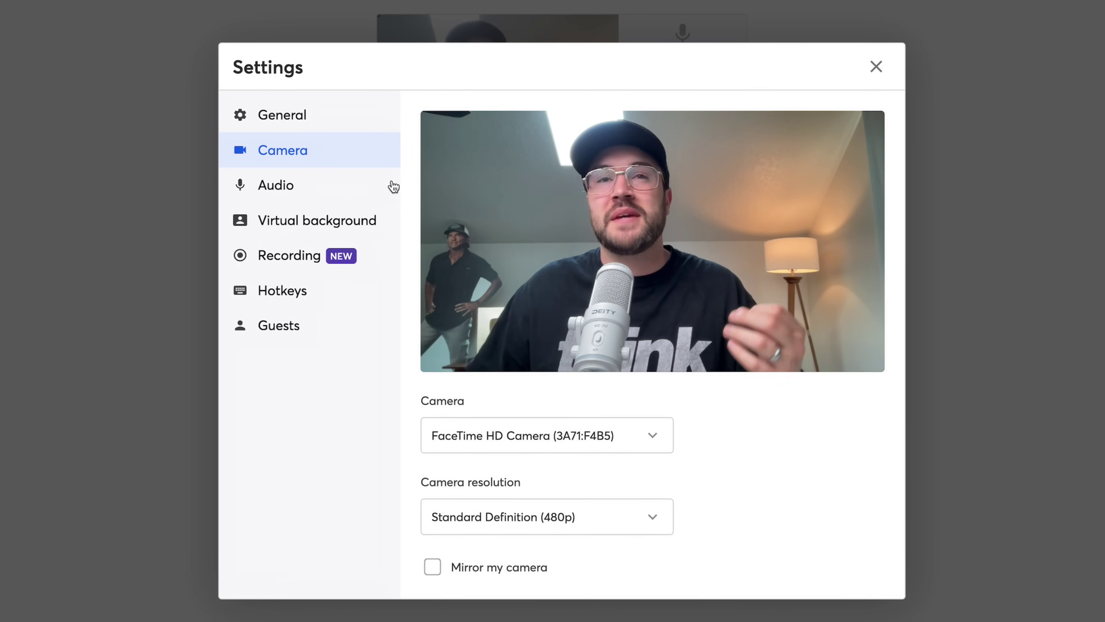
left_click(653, 437)
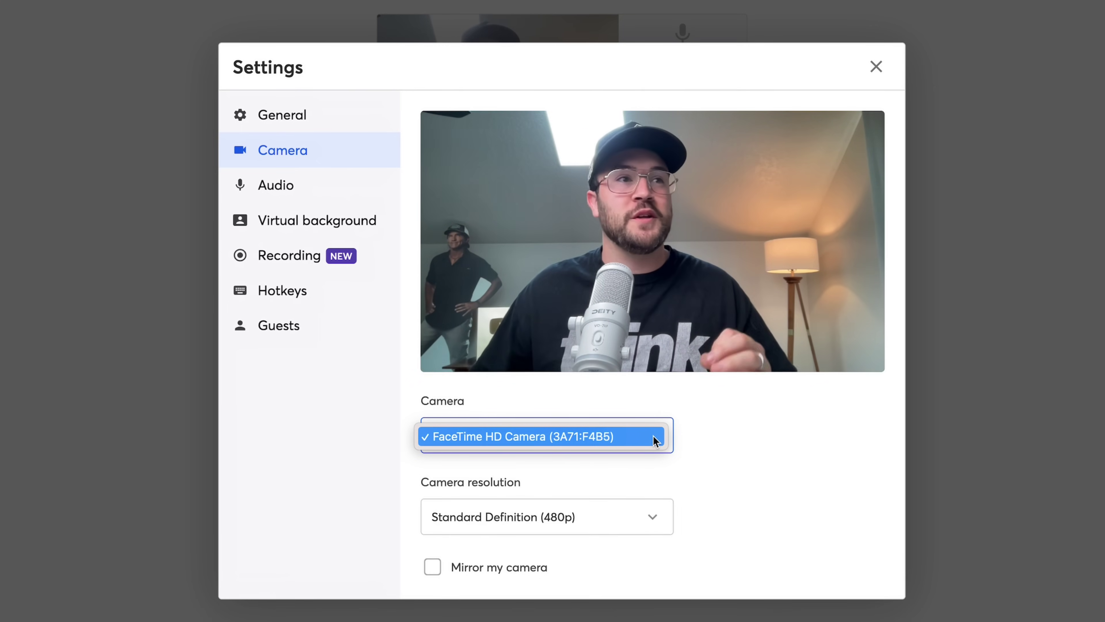
left_click(653, 437)
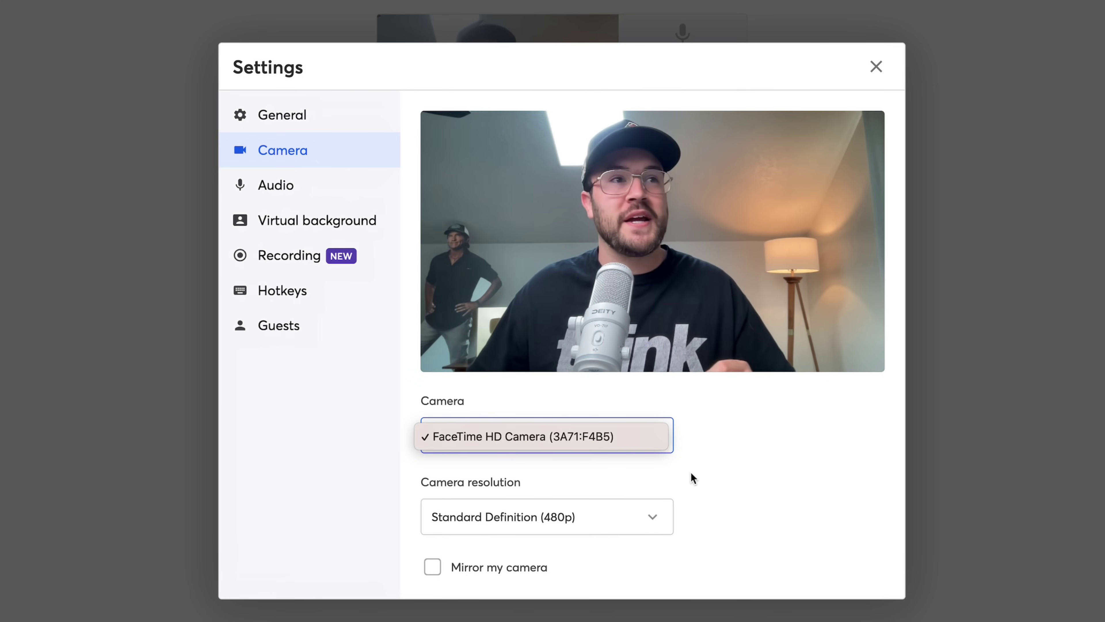
left_click(656, 522)
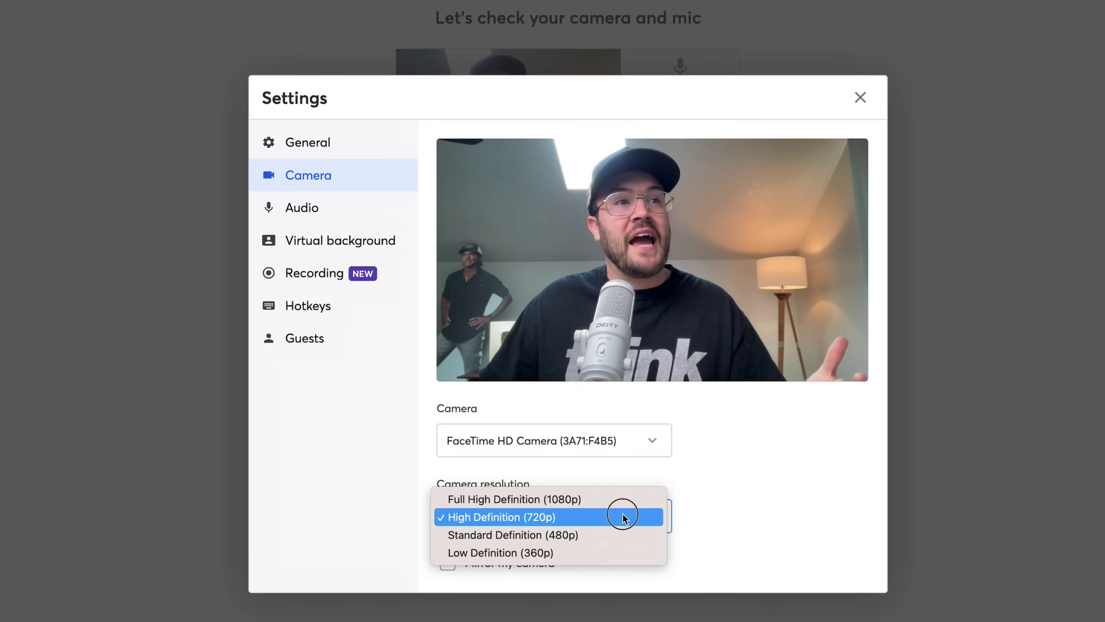
left_click(623, 518)
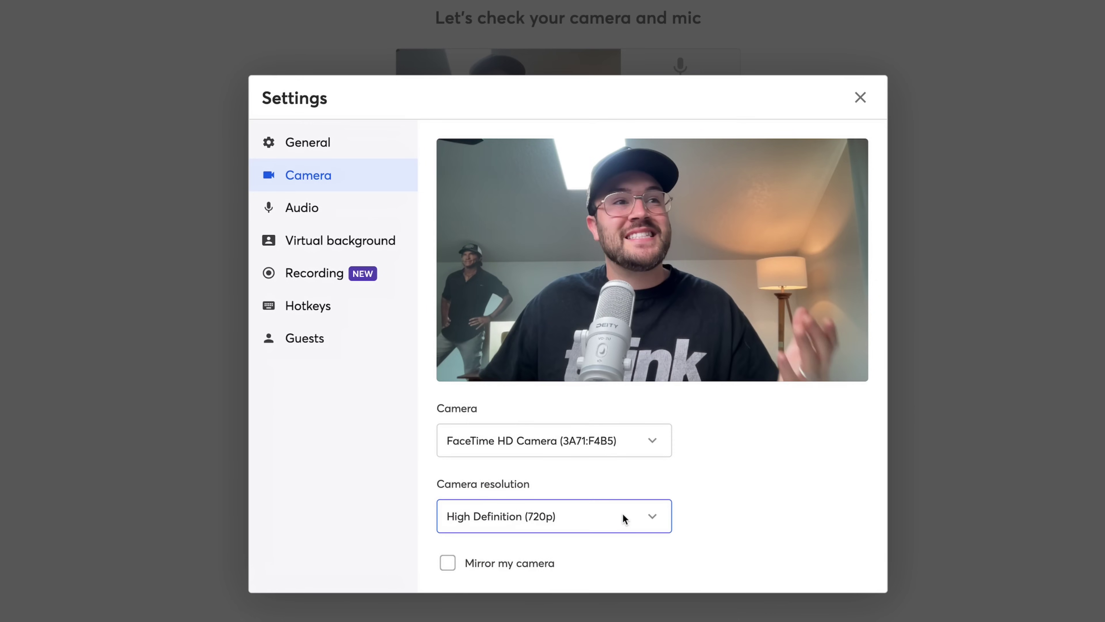
left_click(624, 518)
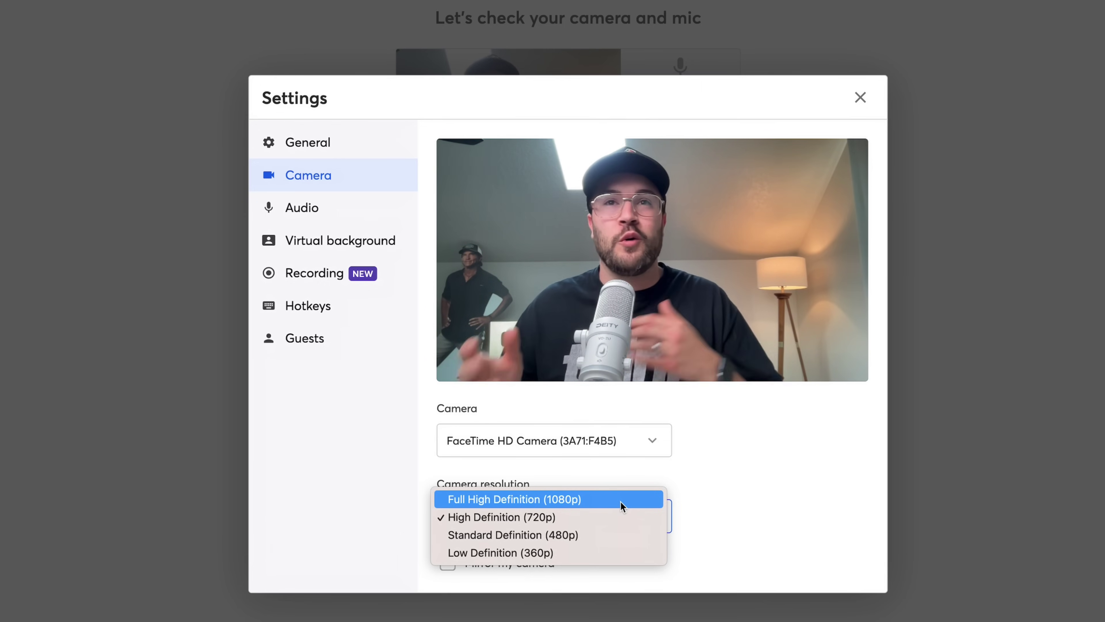
left_click(339, 179)
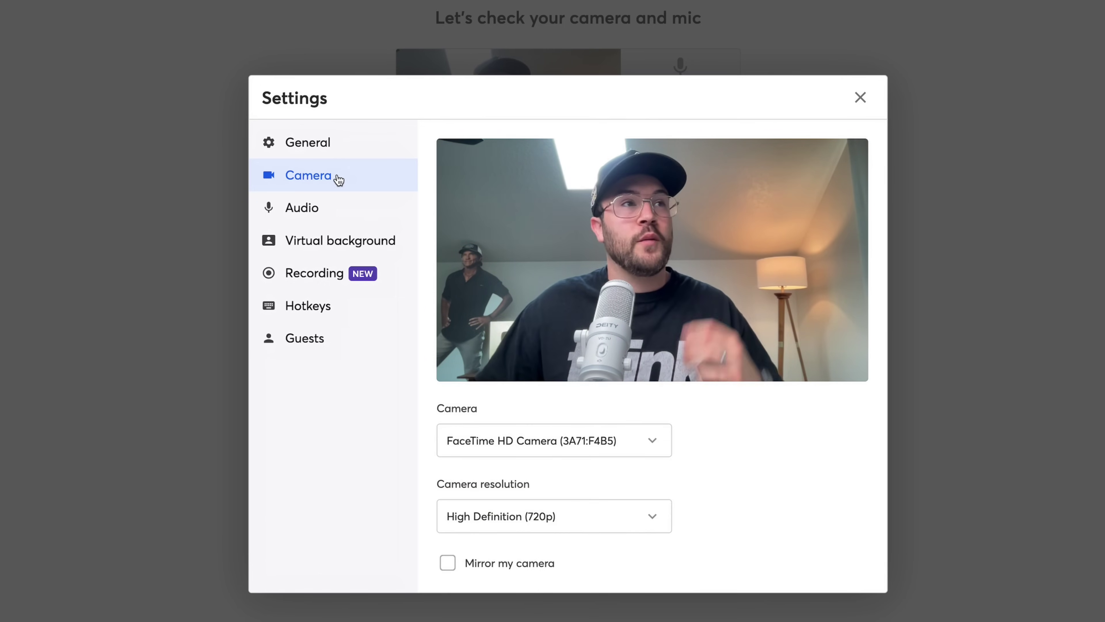
Try 1080p broadcast quality, dismiss the upgrade prompt to stay at 720p, and view Audio settings
left_click(344, 157)
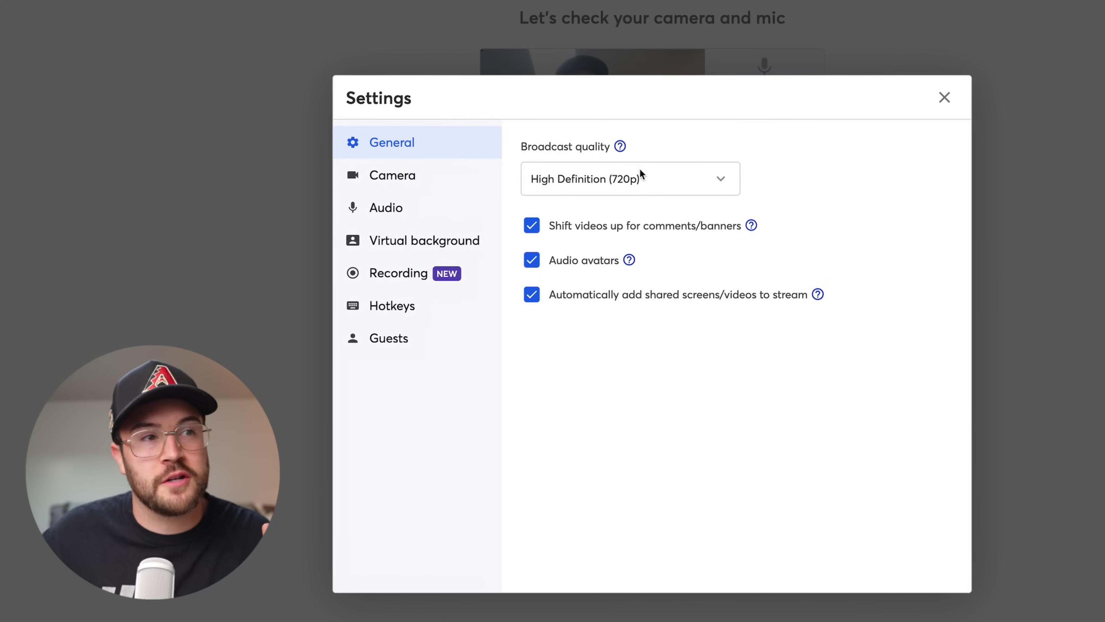
left_click(658, 170)
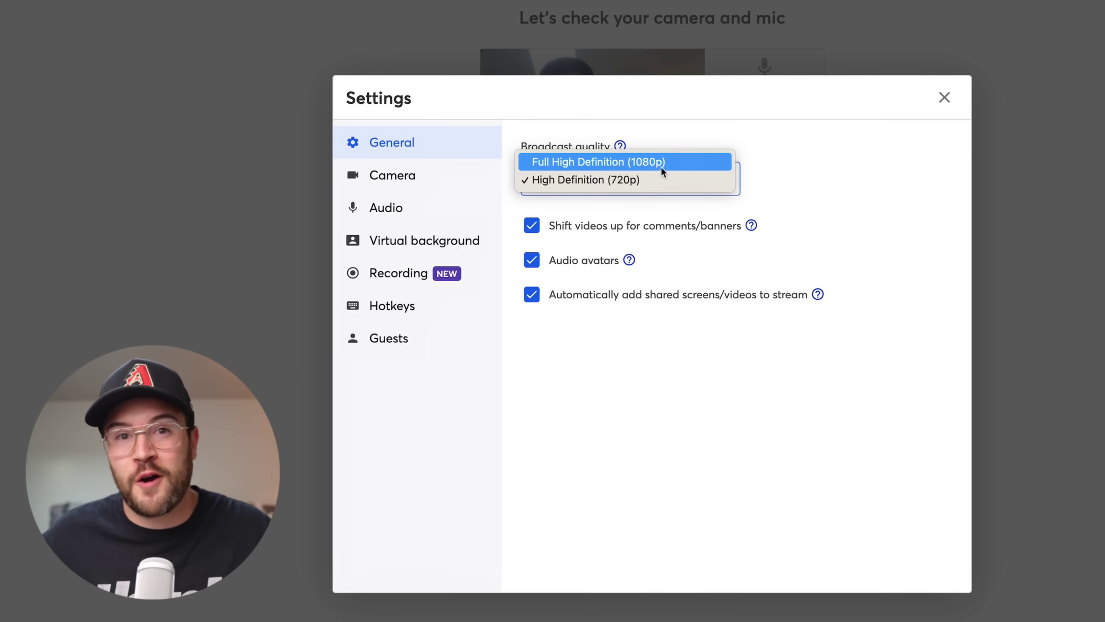
left_click(662, 167)
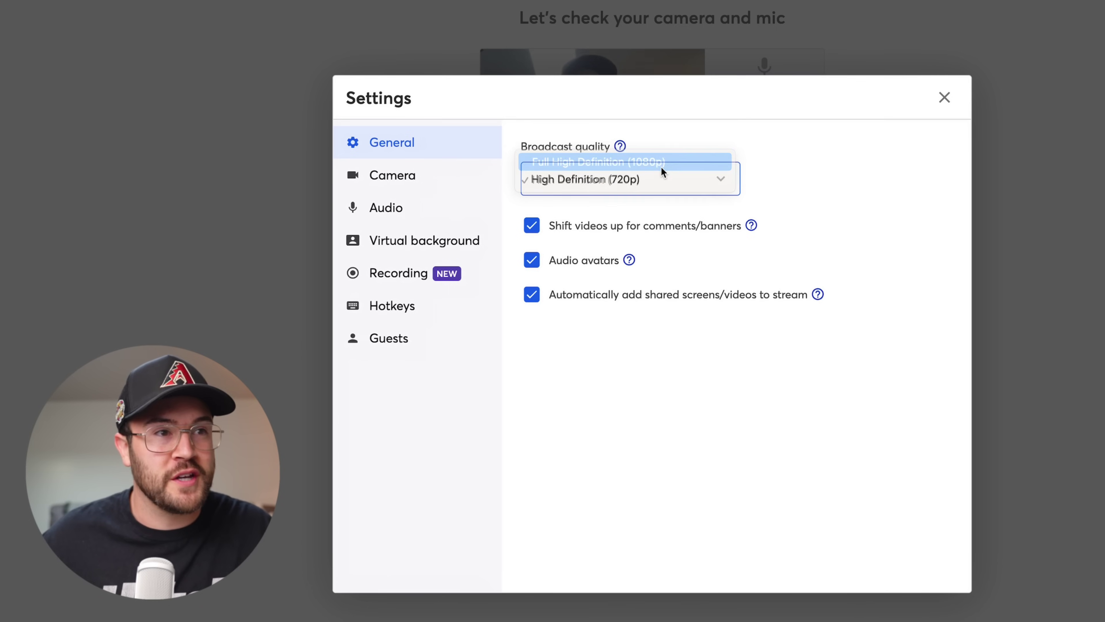
left_click(820, 186)
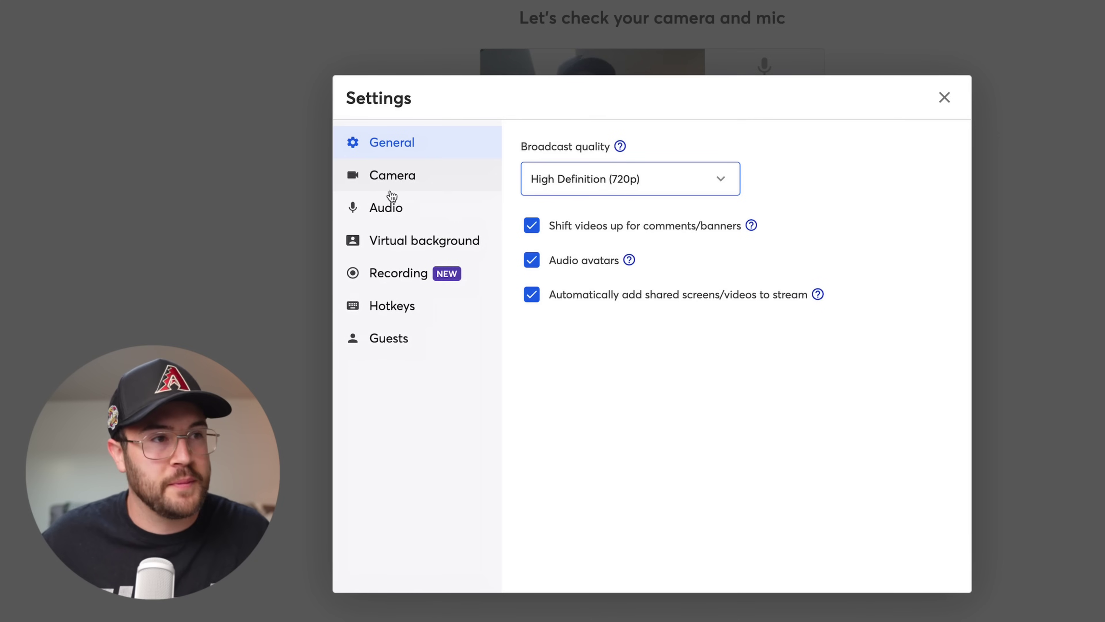
left_click(391, 205)
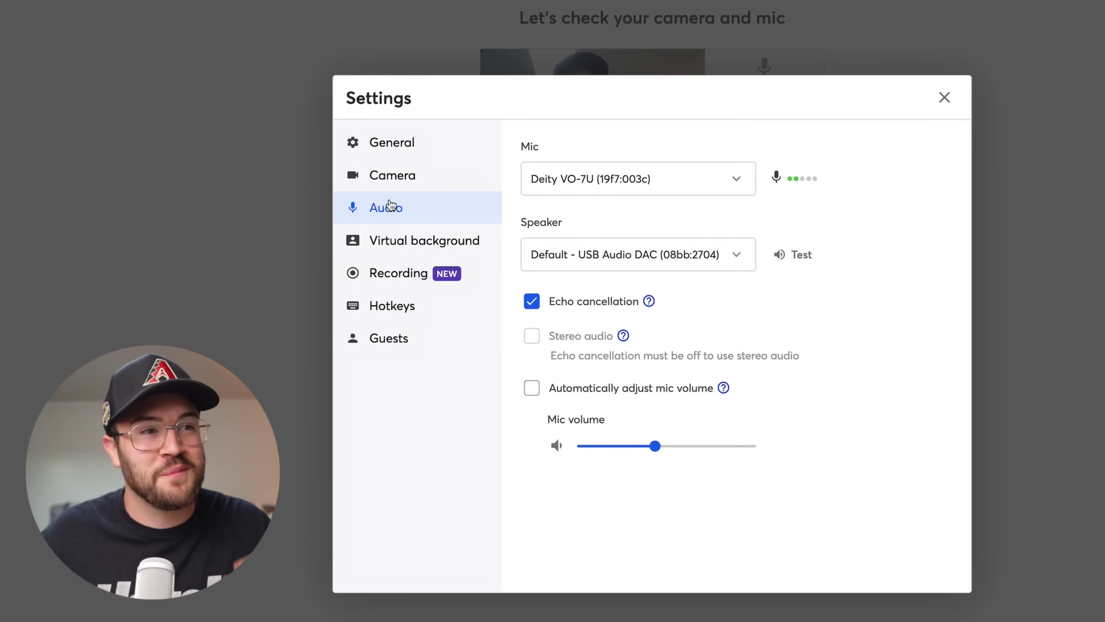
Keep Deity VO-7U as mic and the default USB Audio DAC speaker, then view Virtual background
left_click(737, 181)
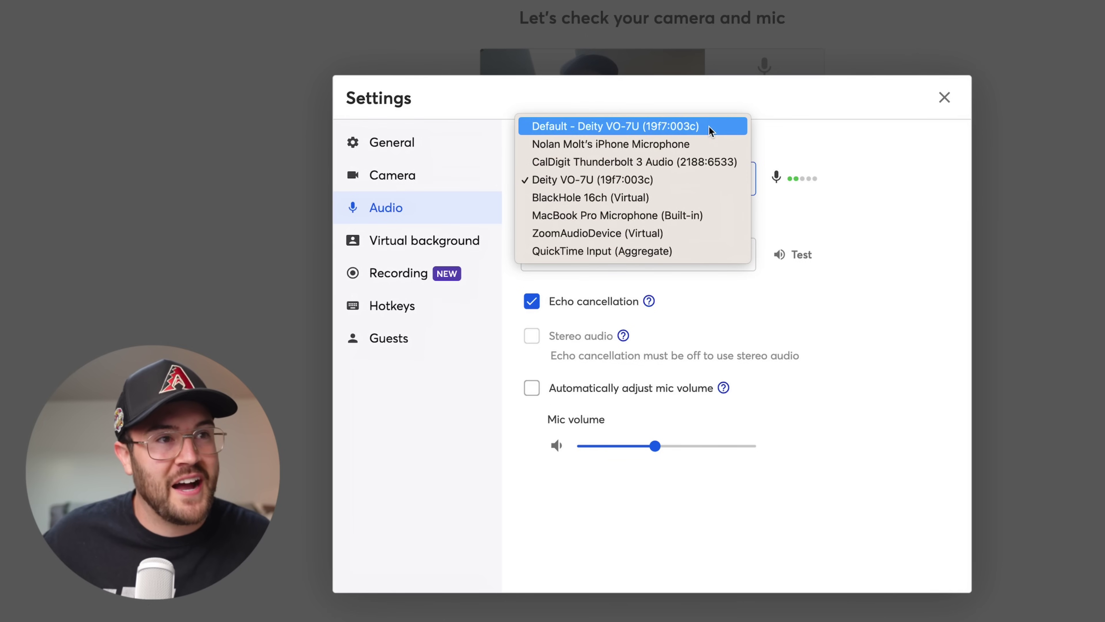
left_click(687, 179)
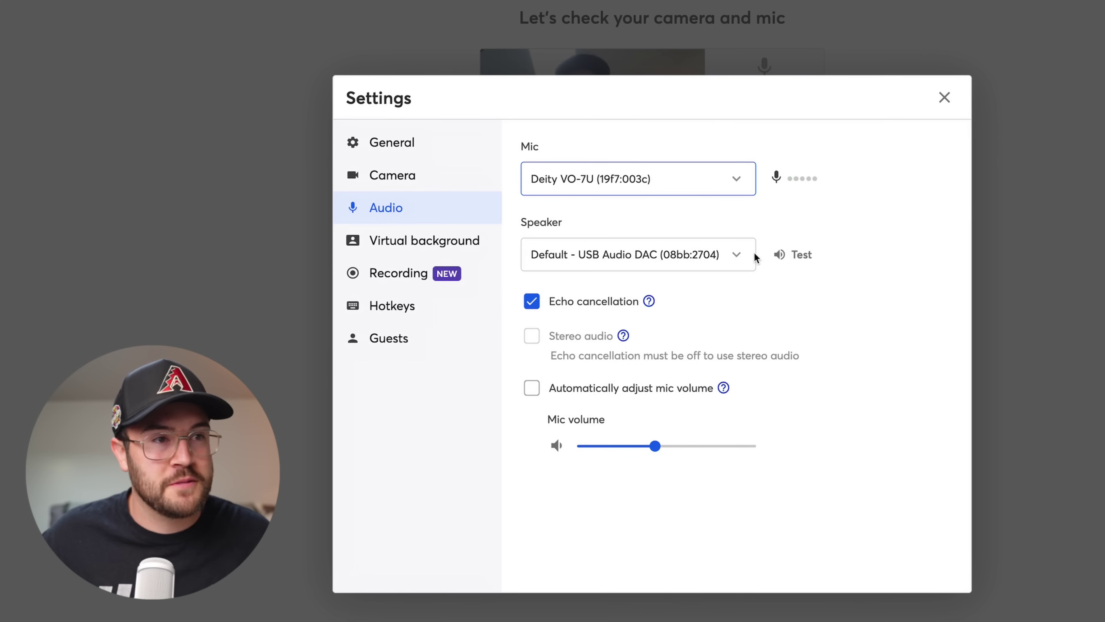
left_click(742, 257)
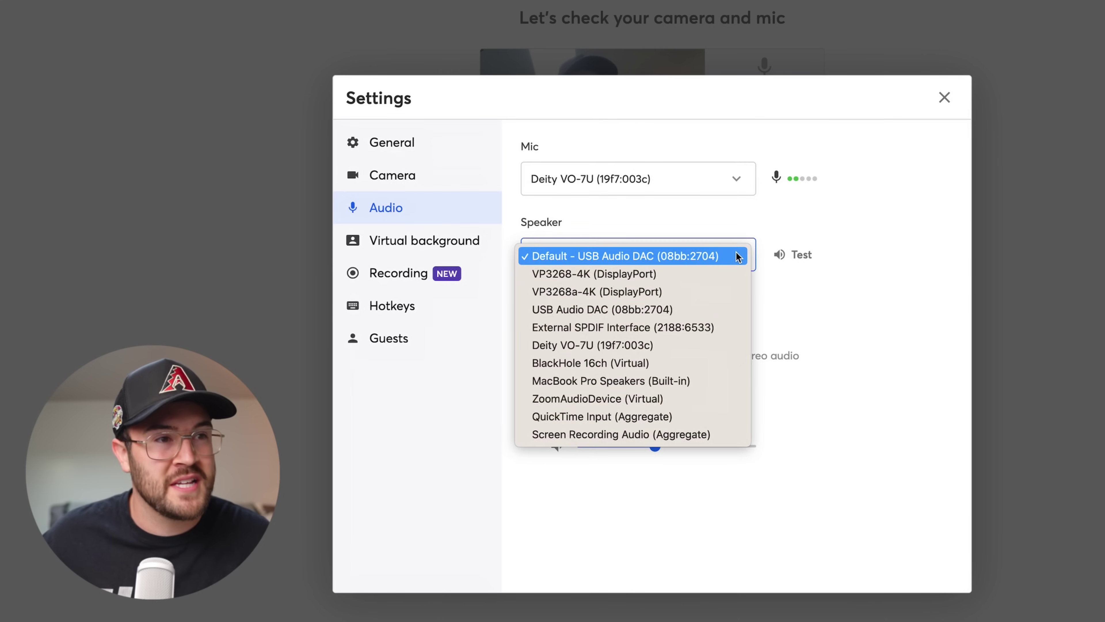
left_click(739, 257)
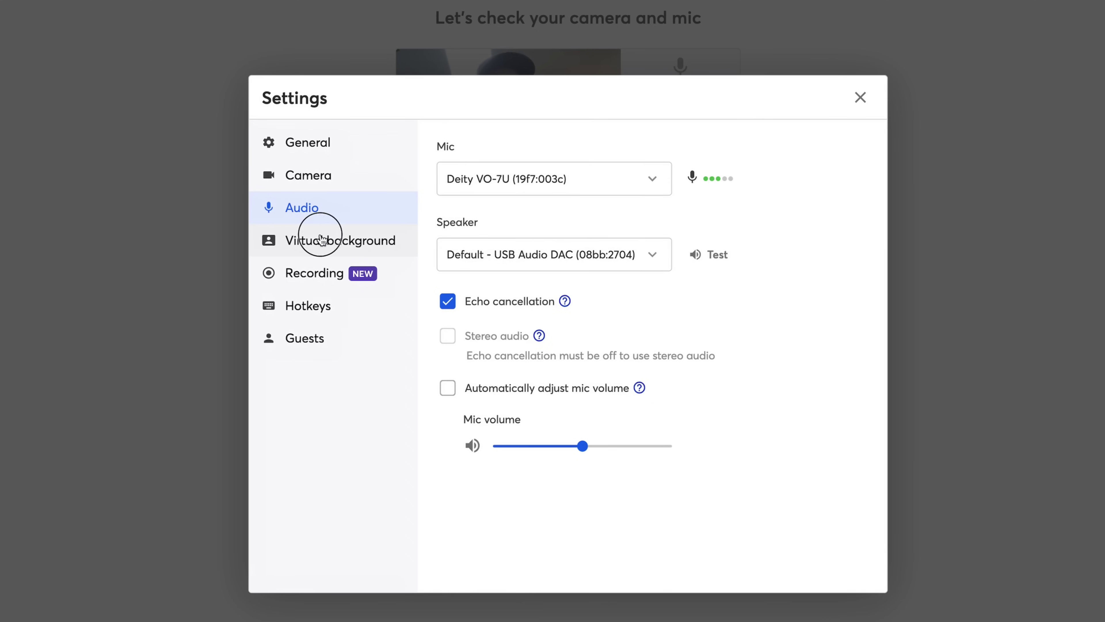
left_click(322, 239)
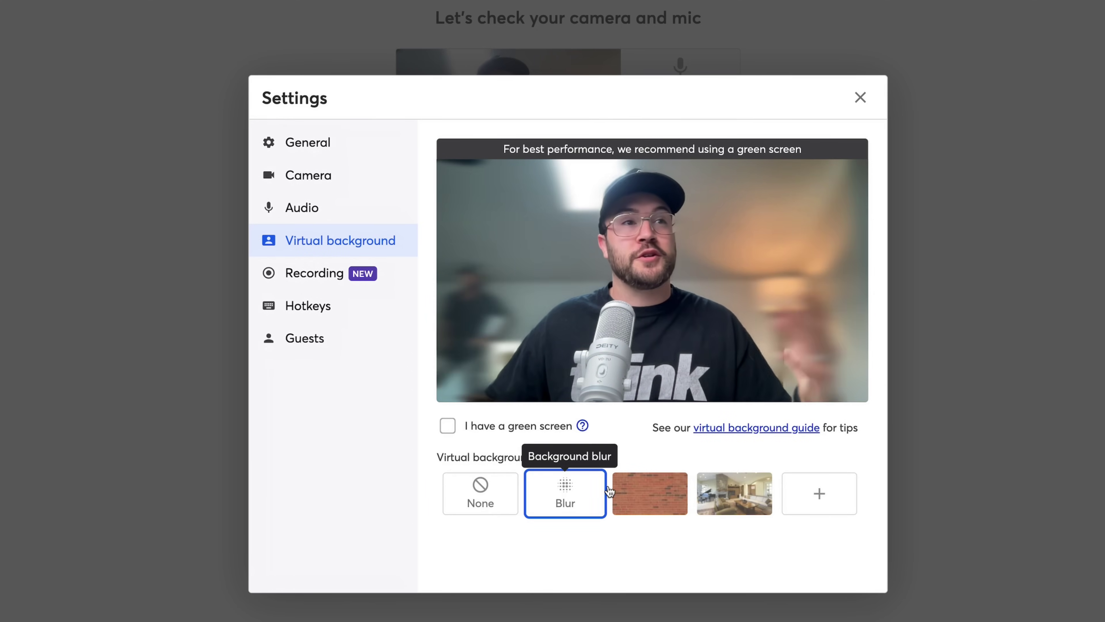
Preview brick-wall and living-room backgrounds, check Recording settings, and close Settings
left_click(654, 497)
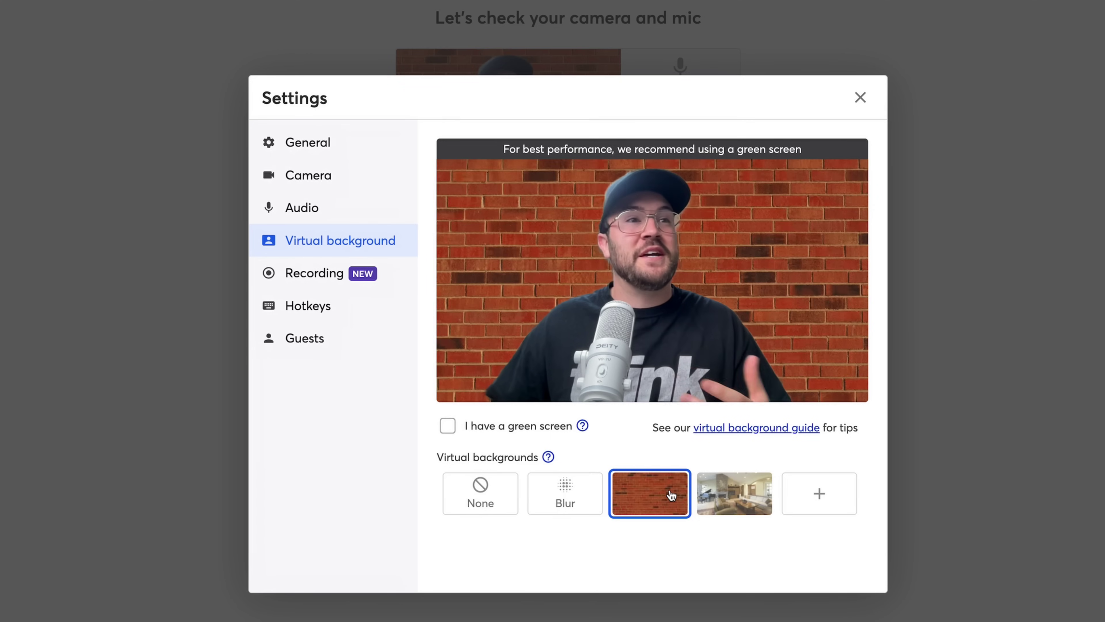
left_click(736, 499)
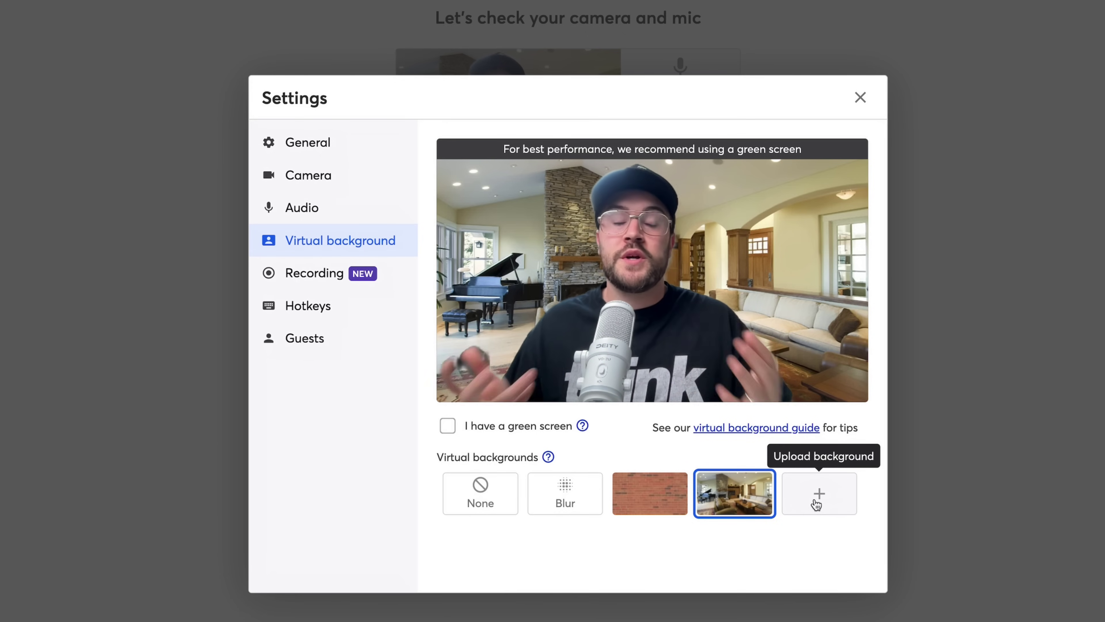
left_click(339, 278)
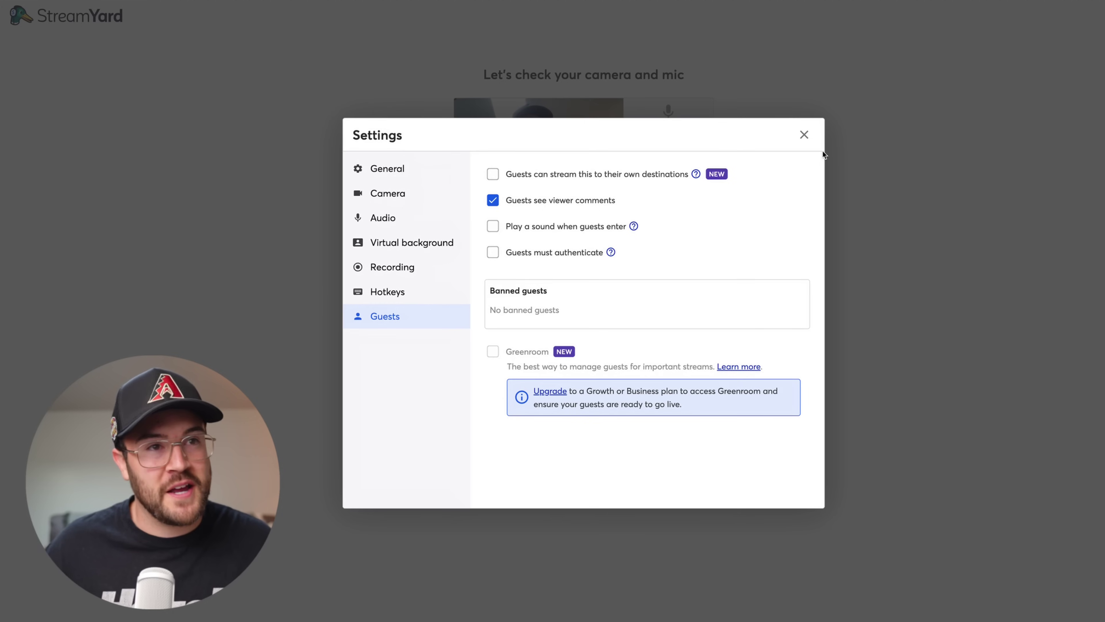
left_click(805, 136)
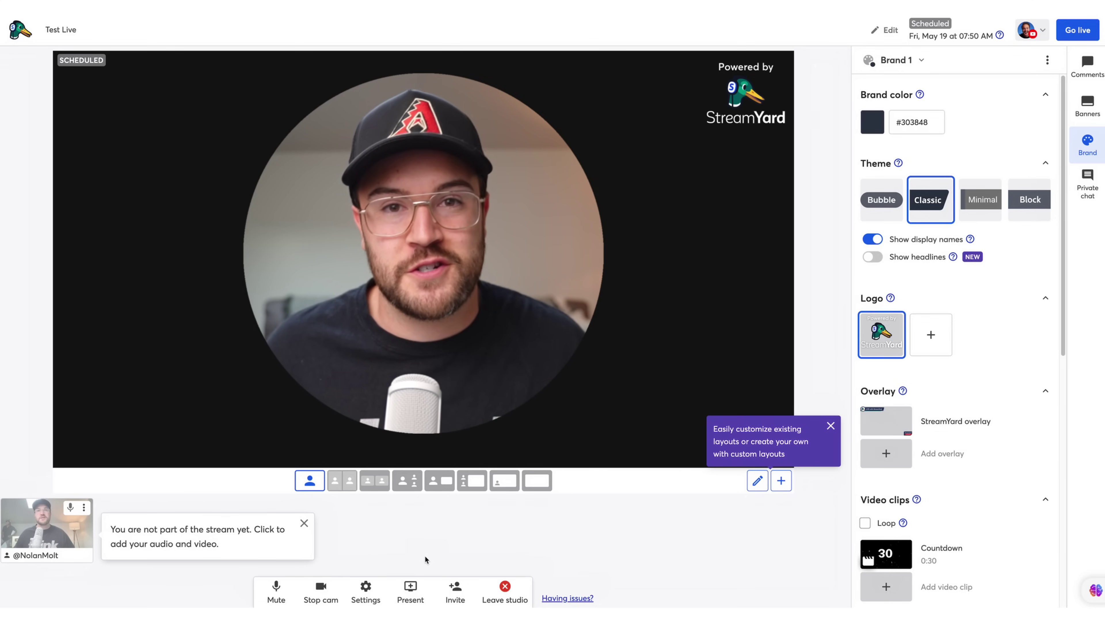
Add your camera to the stage, then remove it again
mouse_move(49, 519)
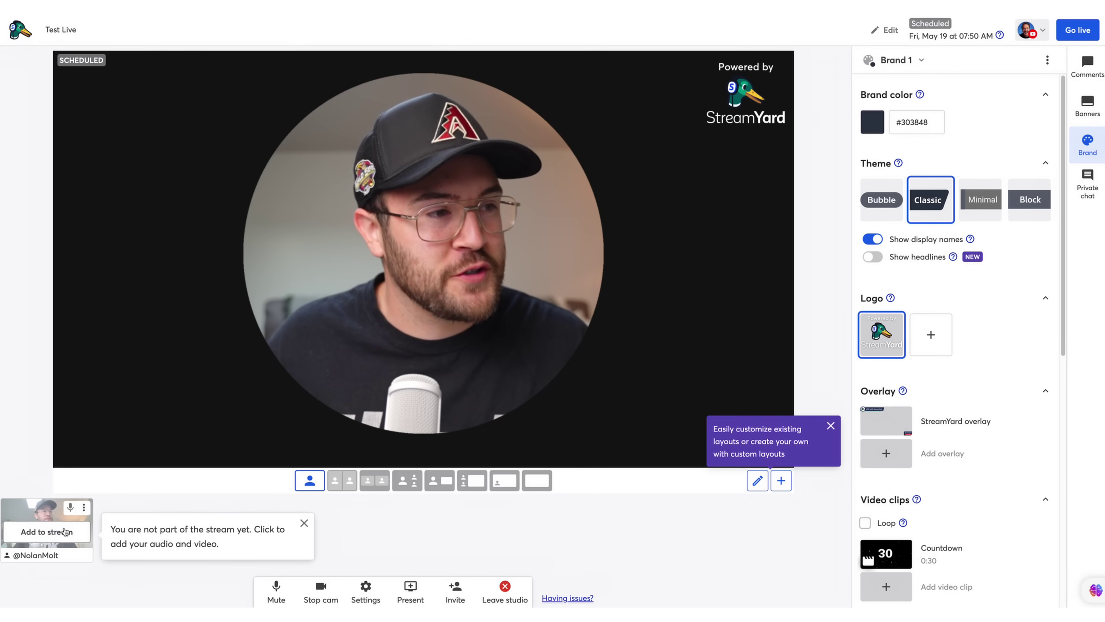
left_click(58, 536)
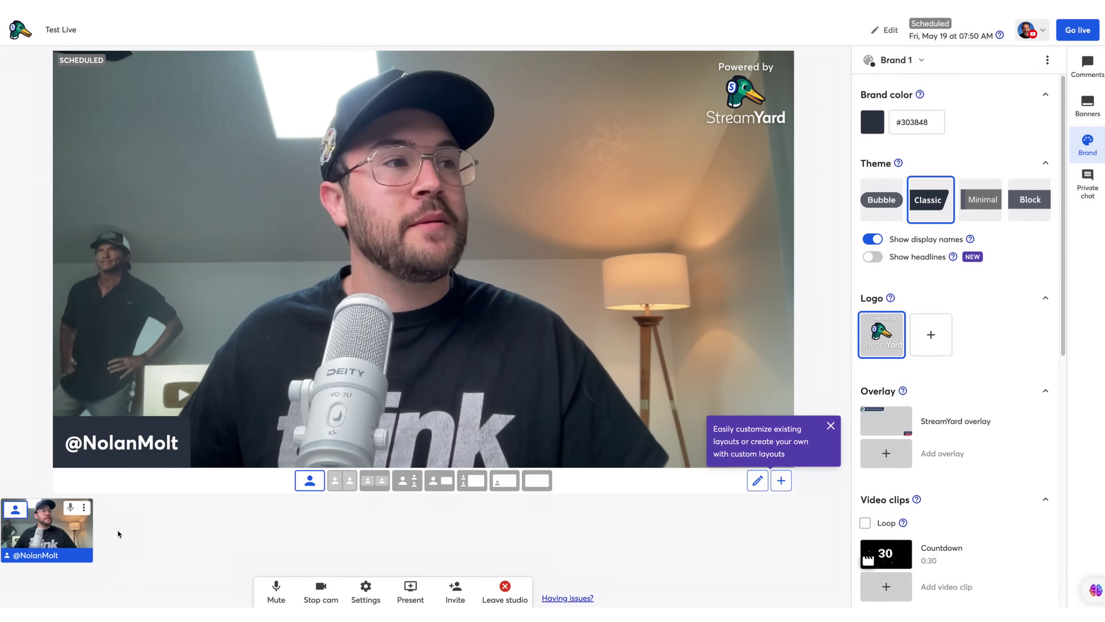
left_click(47, 531)
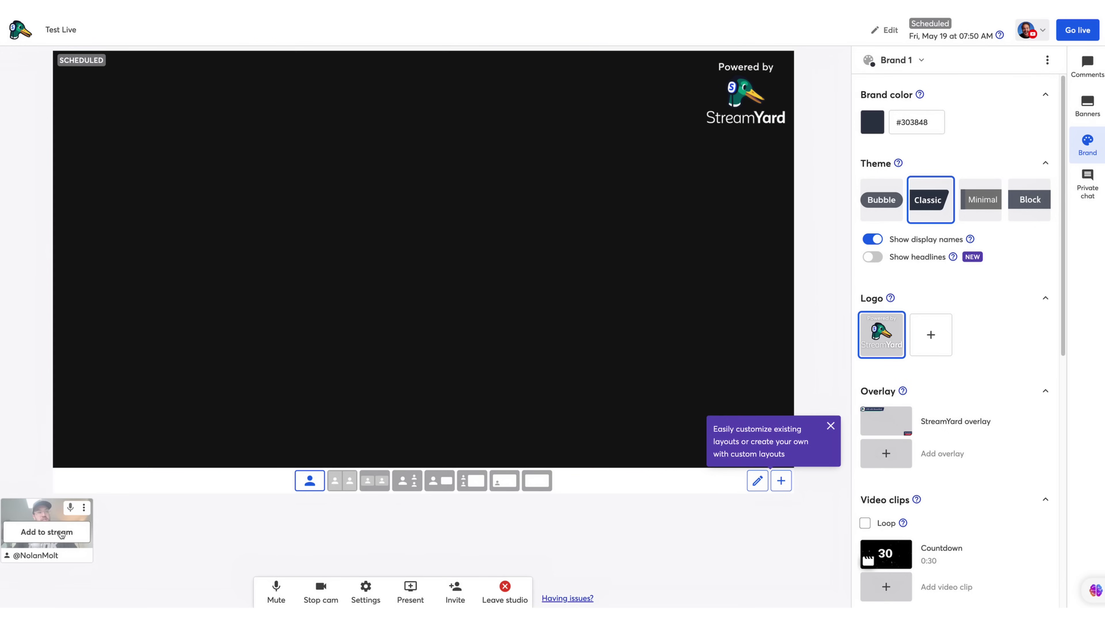
Put the camera back on stage, present the Editing slide deck, and reopen Present options
left_click(61, 534)
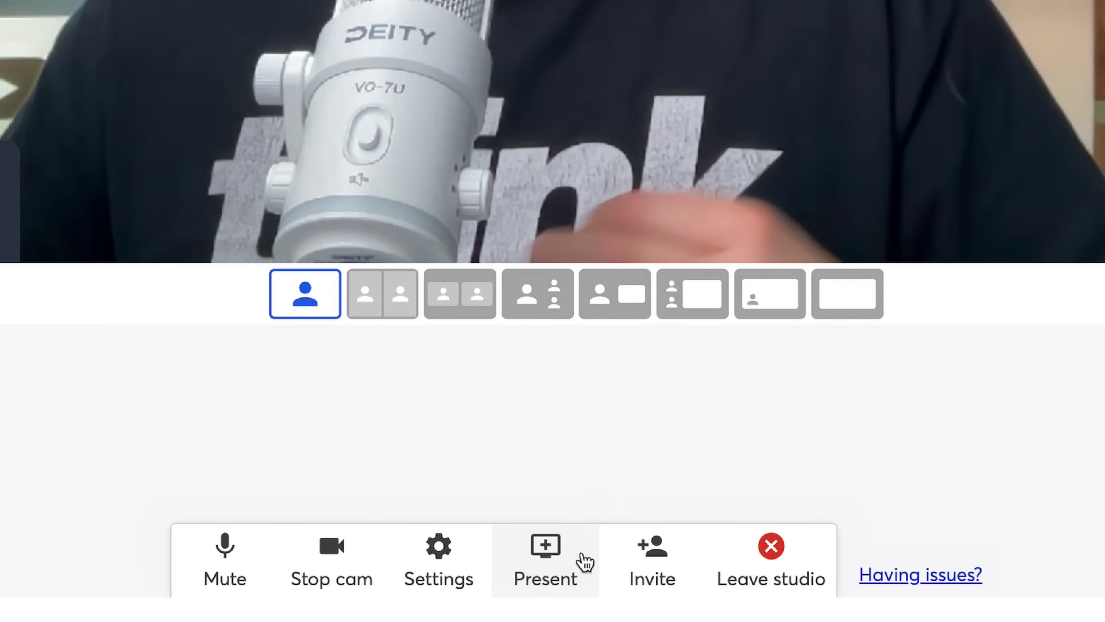
left_click(570, 564)
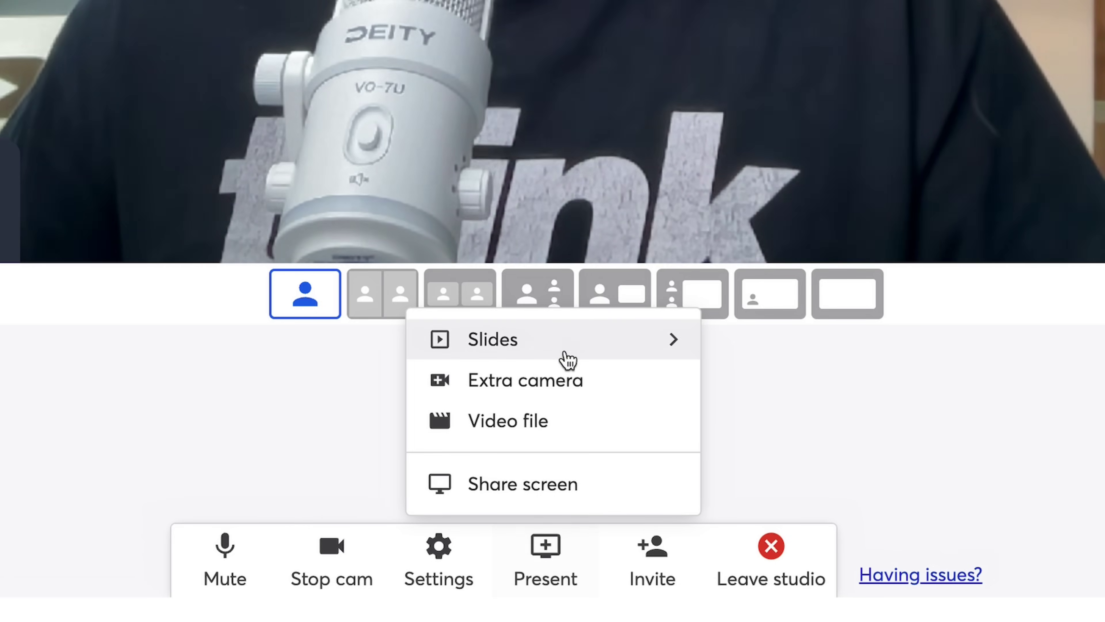
left_click(563, 341)
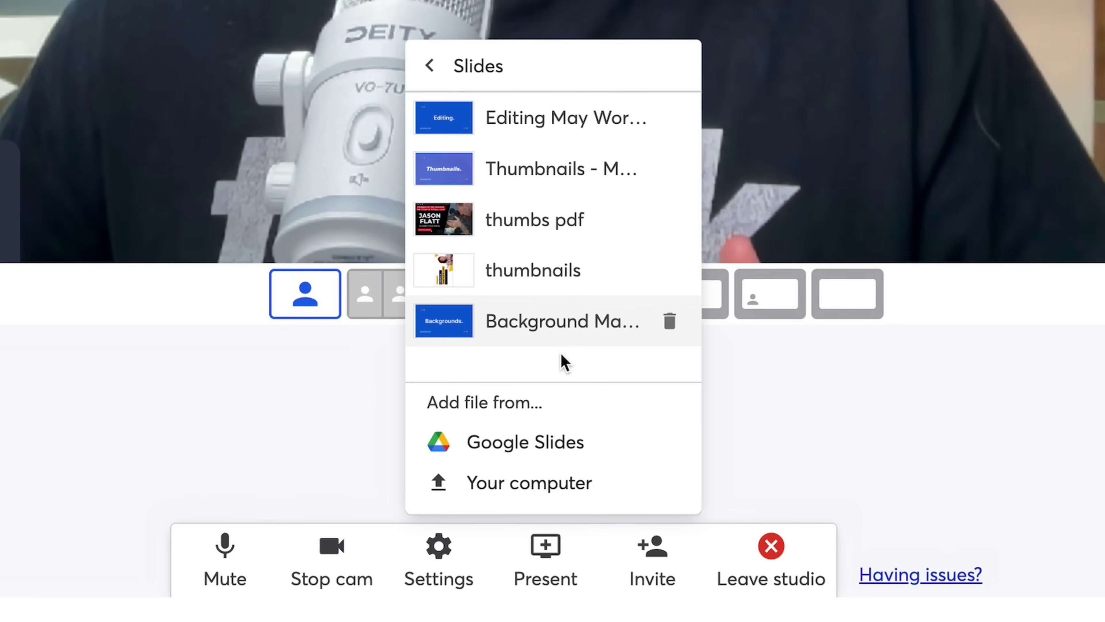
left_click(562, 131)
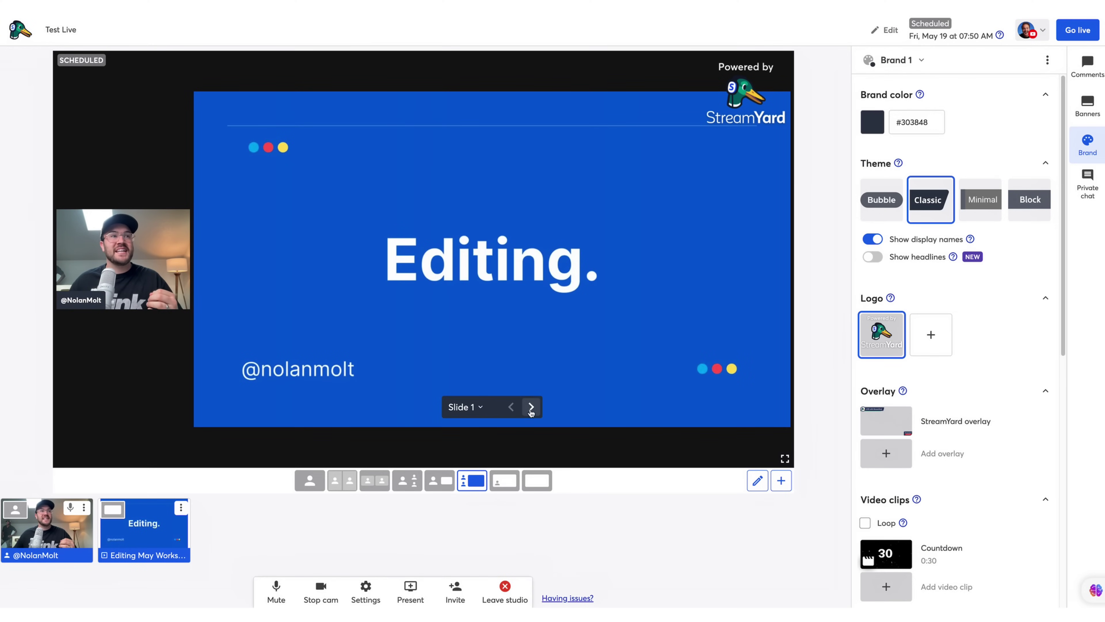
left_click(410, 591)
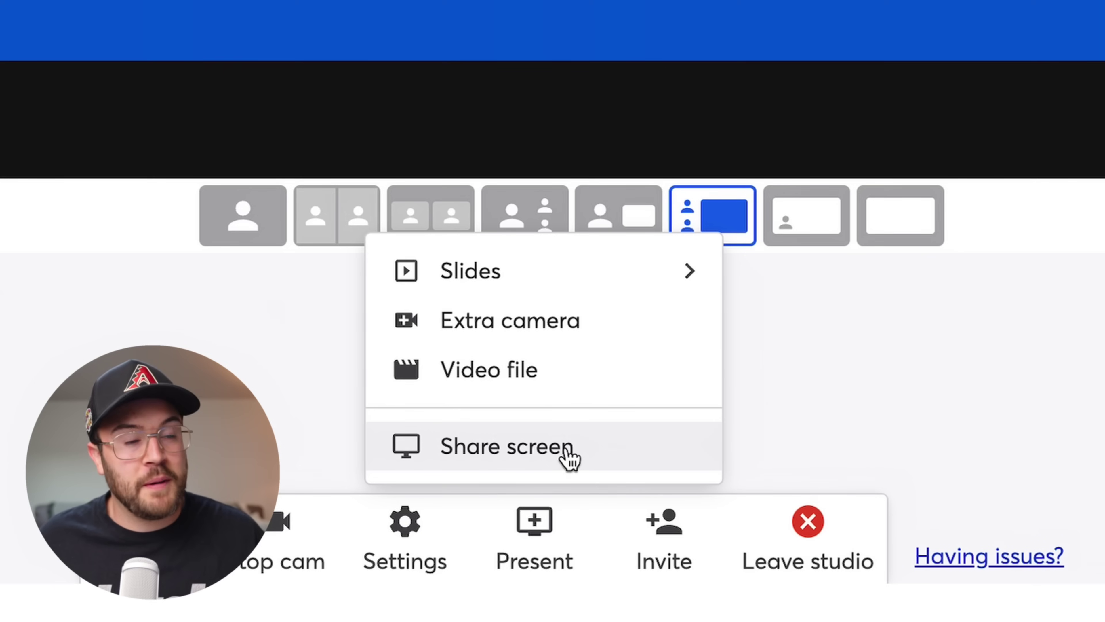
Try picture-in-picture, cinema and news layouts, add the Editing slide, then choose solo layout
left_click(566, 452)
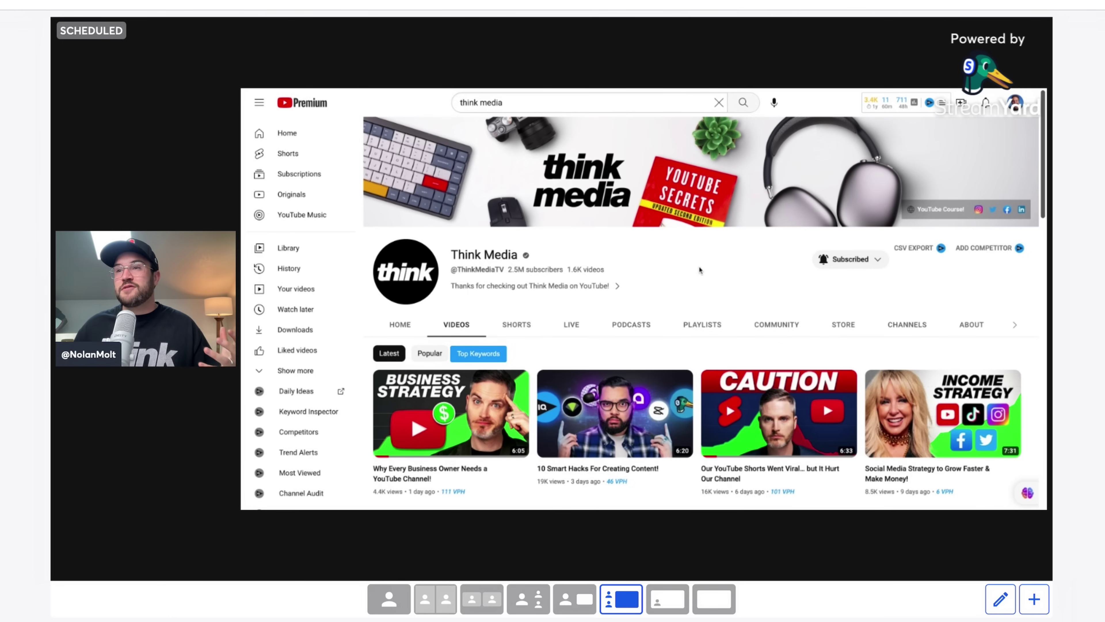
scroll(699, 270, "down", 3)
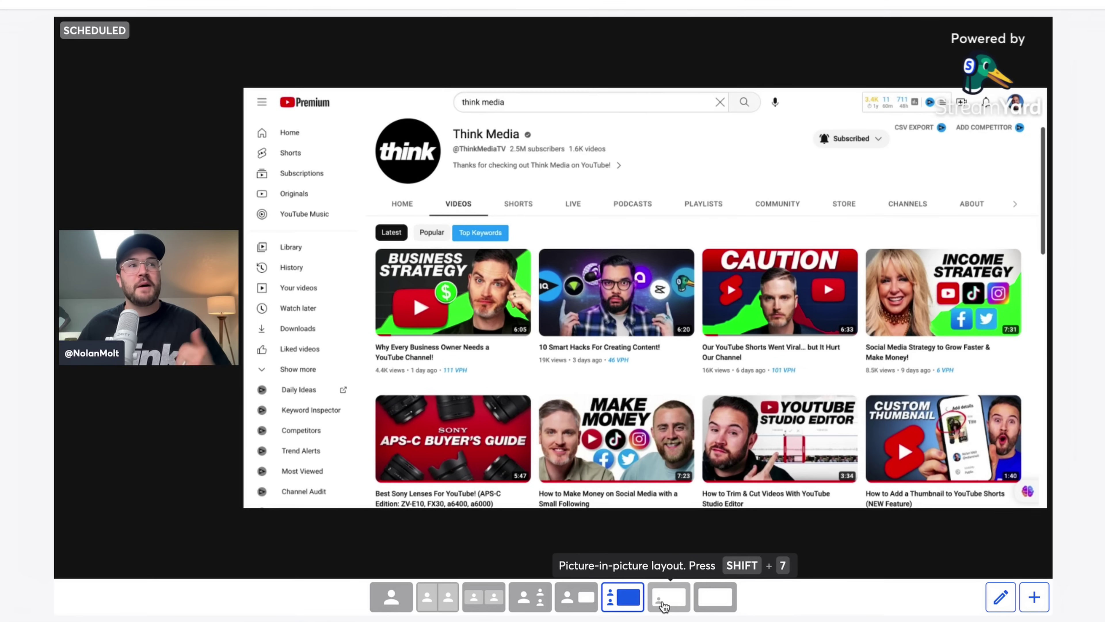
left_click(770, 584)
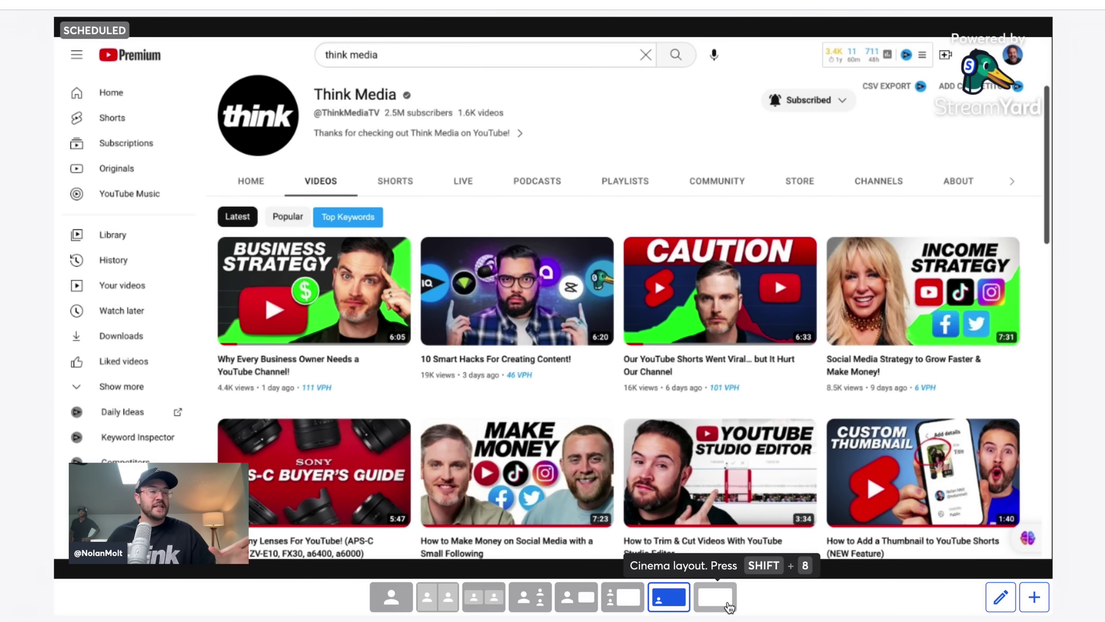
left_click(729, 607)
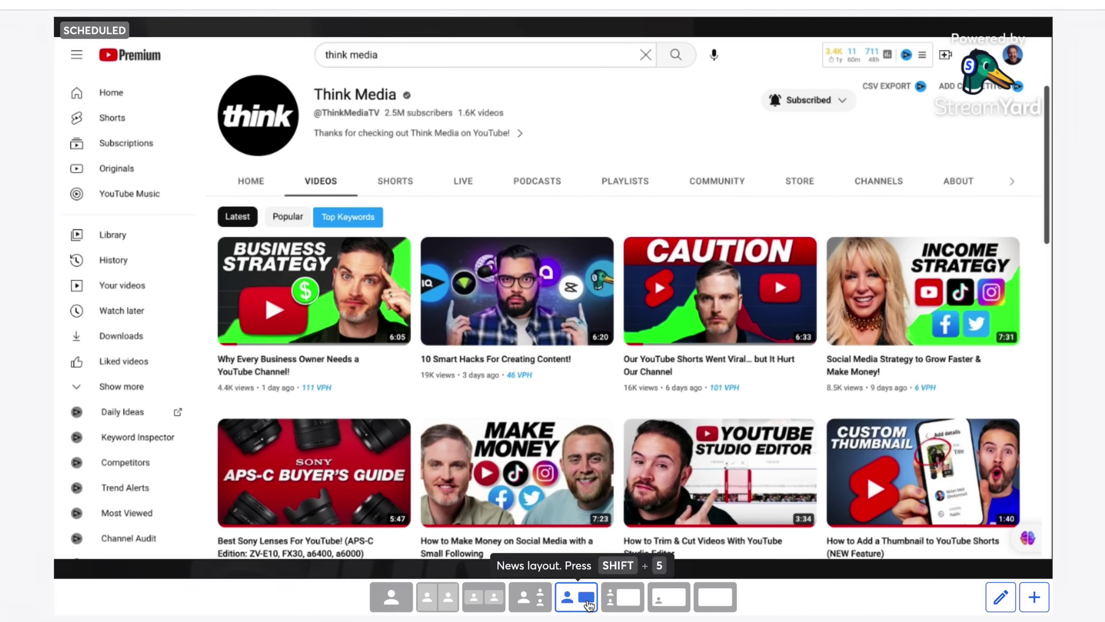
left_click(585, 603)
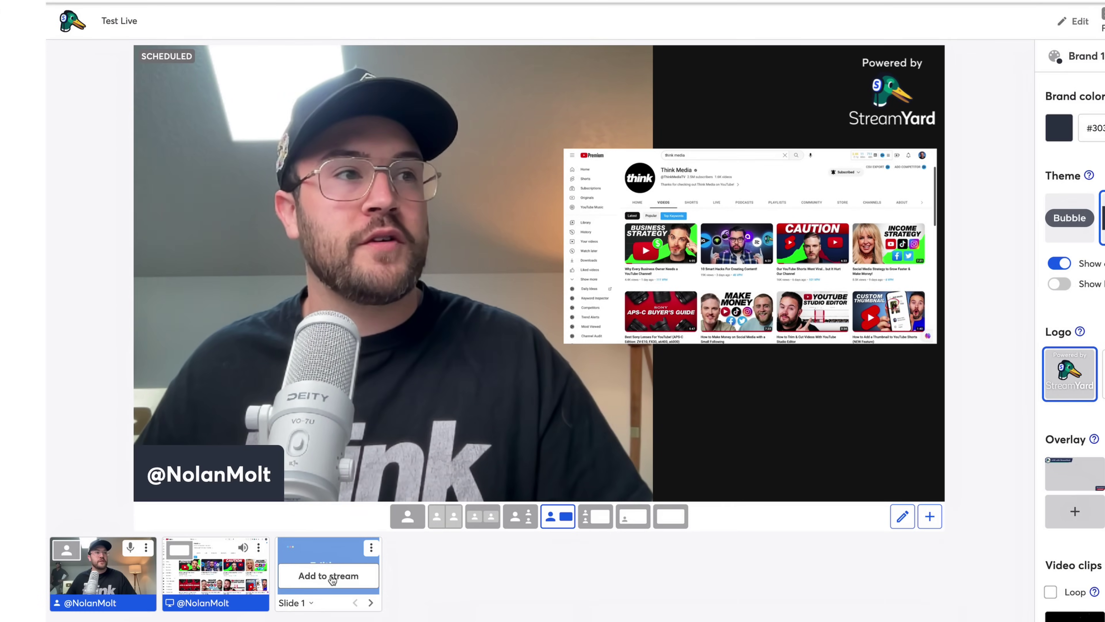
left_click(328, 575)
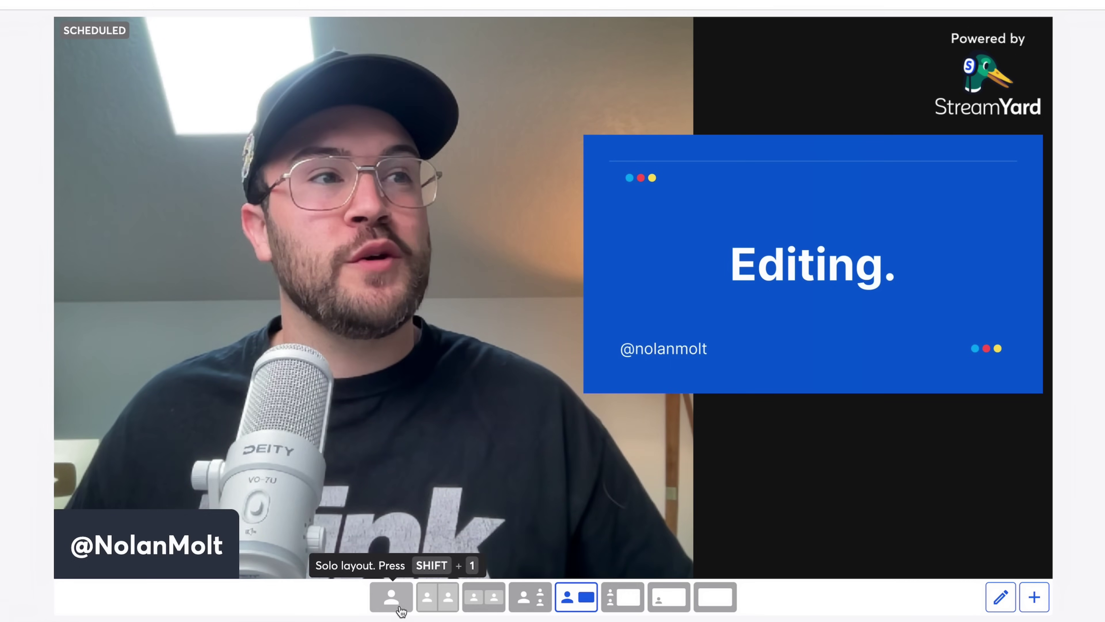
left_click(393, 599)
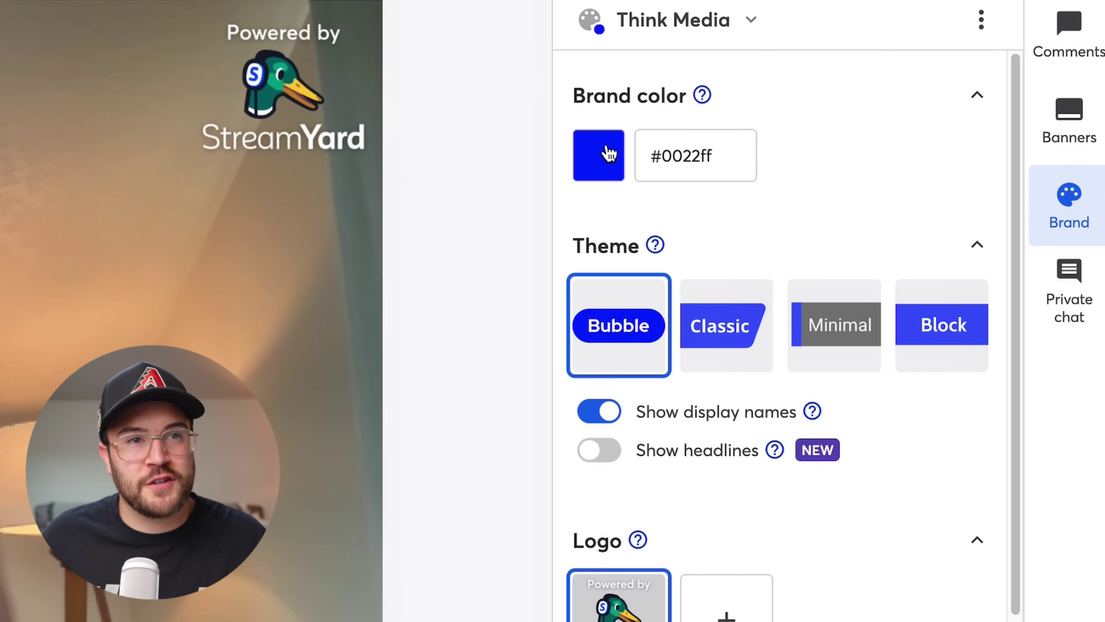
Set the brand colour to red, #fe0501
left_click(609, 152)
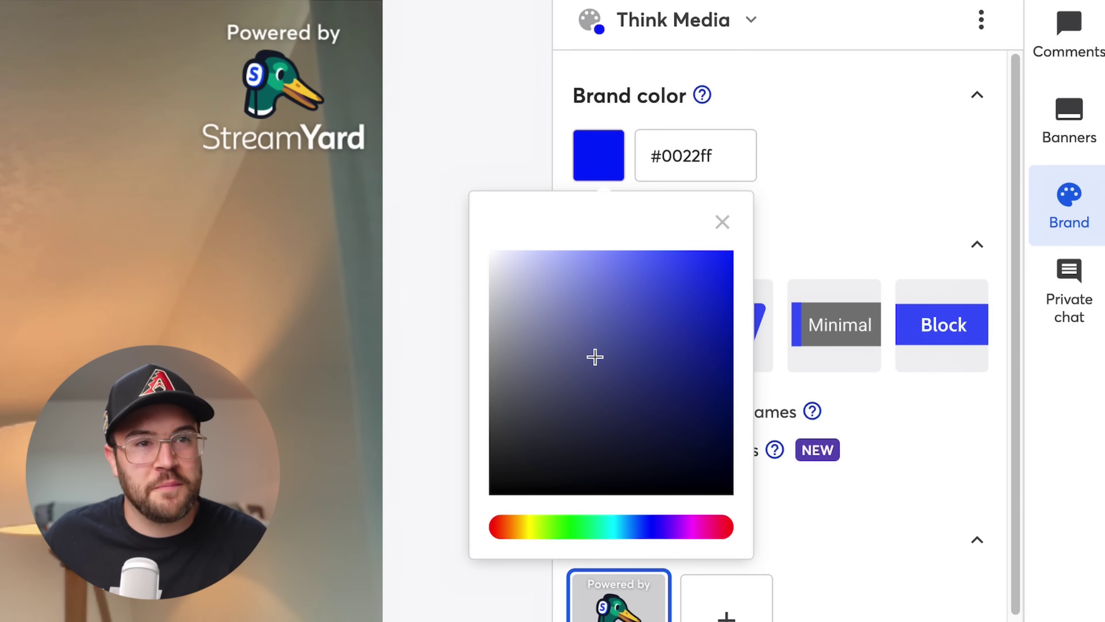
left_click_drag(512, 536, 495, 529)
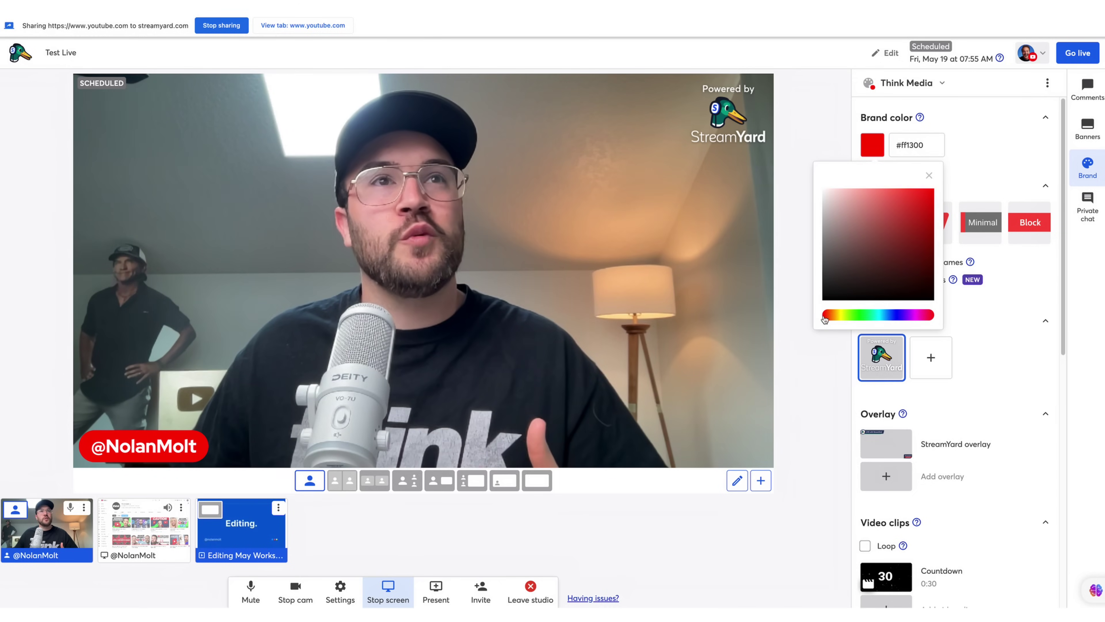
left_click_drag(888, 231, 932, 187)
left_click(875, 236)
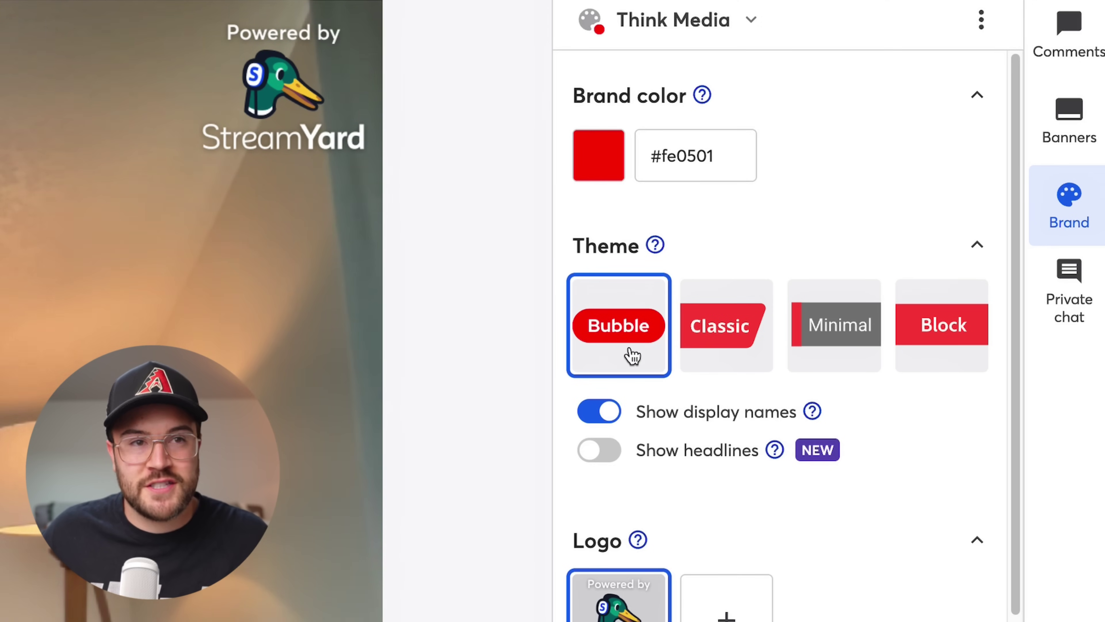
Try the Classic and Minimal banner themes, then settle on Block
left_click(711, 340)
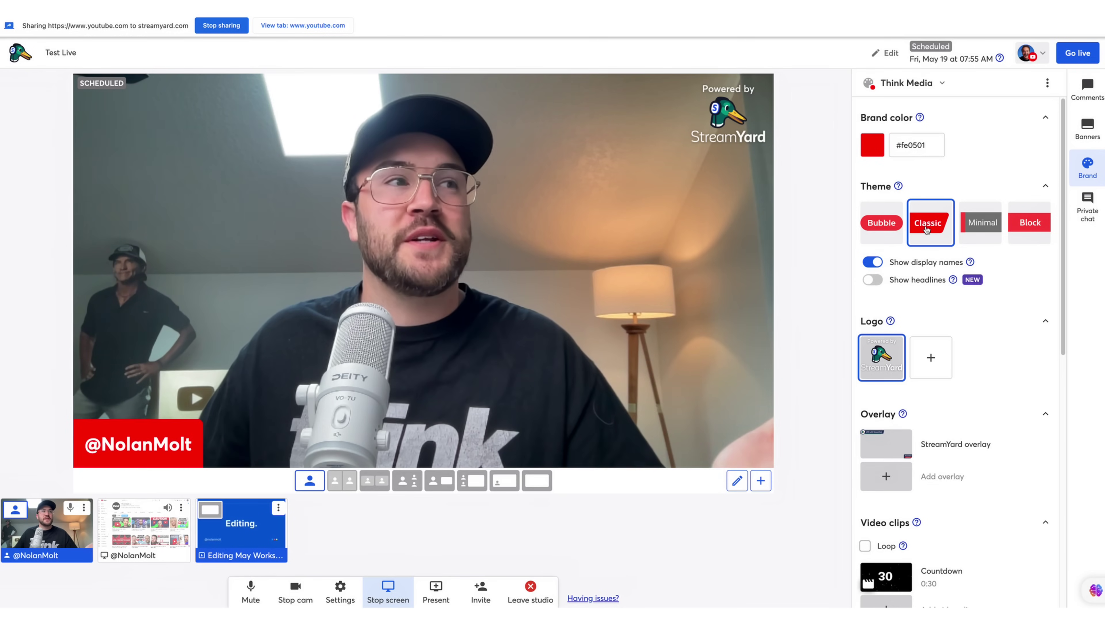
left_click(967, 225)
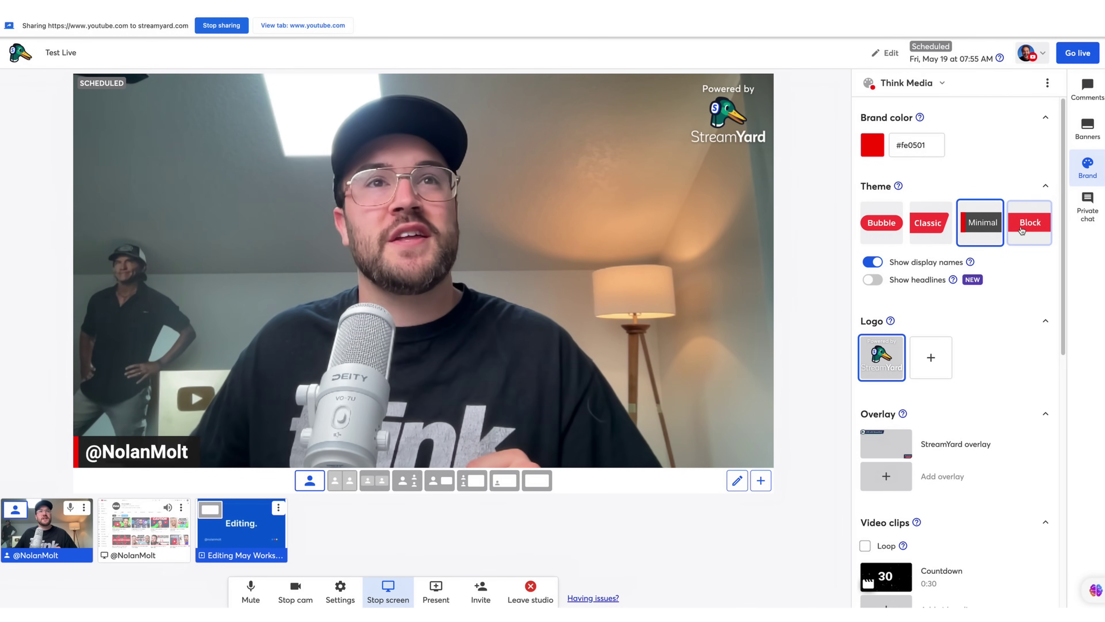
left_click(1022, 232)
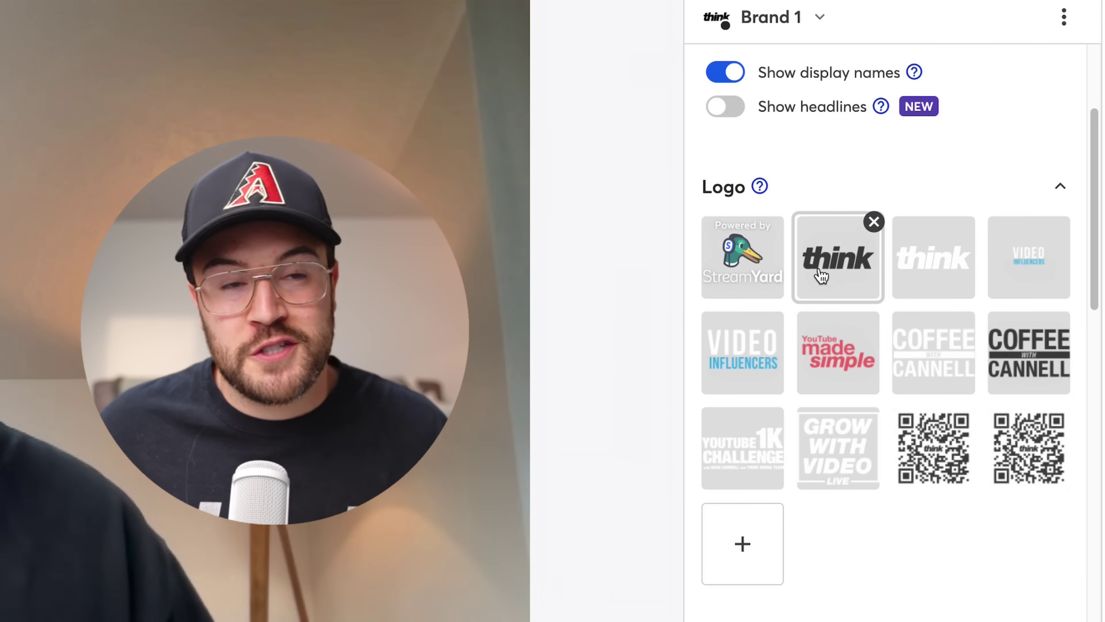
Show the Grow With Video Live logo on stream after trying think and Coffee with Cannell
left_click(919, 220)
left_click(928, 348)
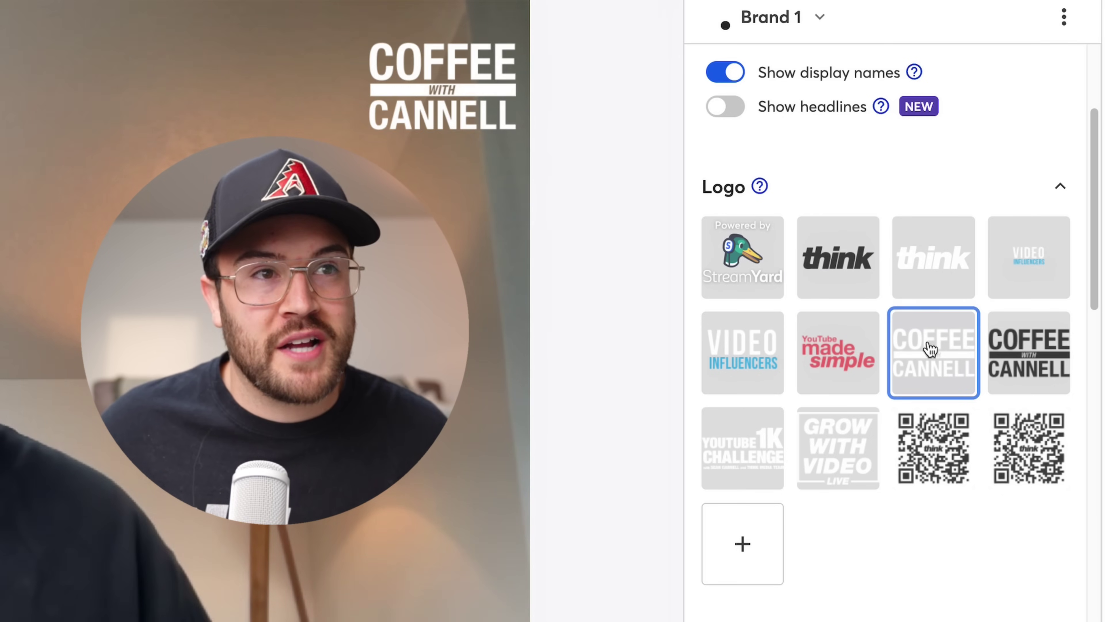
left_click(853, 454)
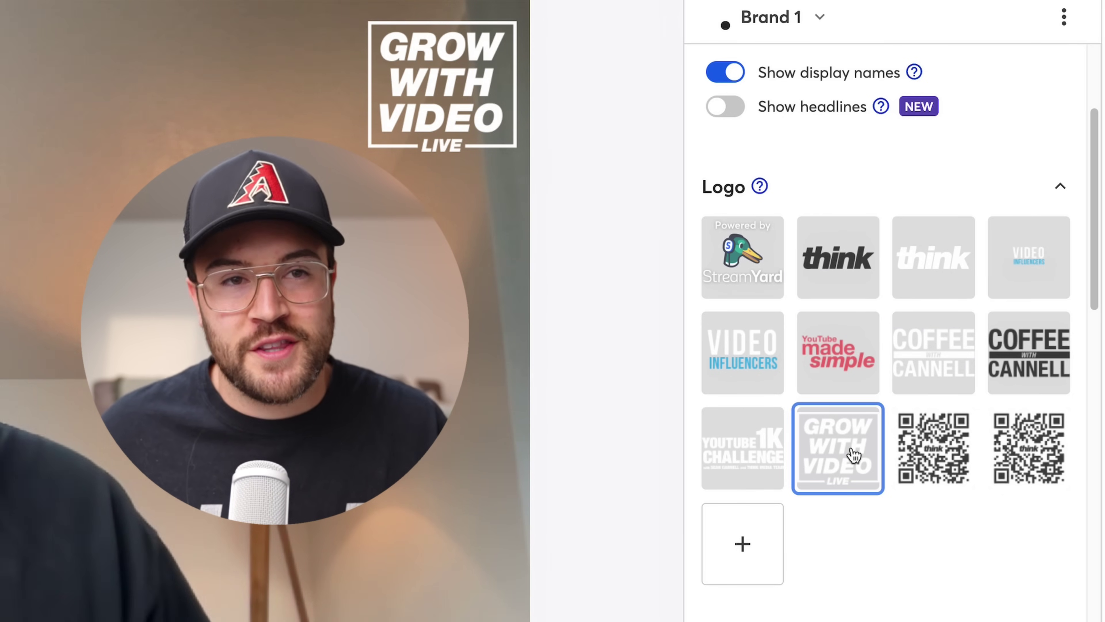
Put the ThinkMediaVIP.com overlay on stage in place of MIA_Lower-Thirds_01
scroll(866, 488, "down", 10)
mouse_move(885, 256)
mouse_move(814, 113)
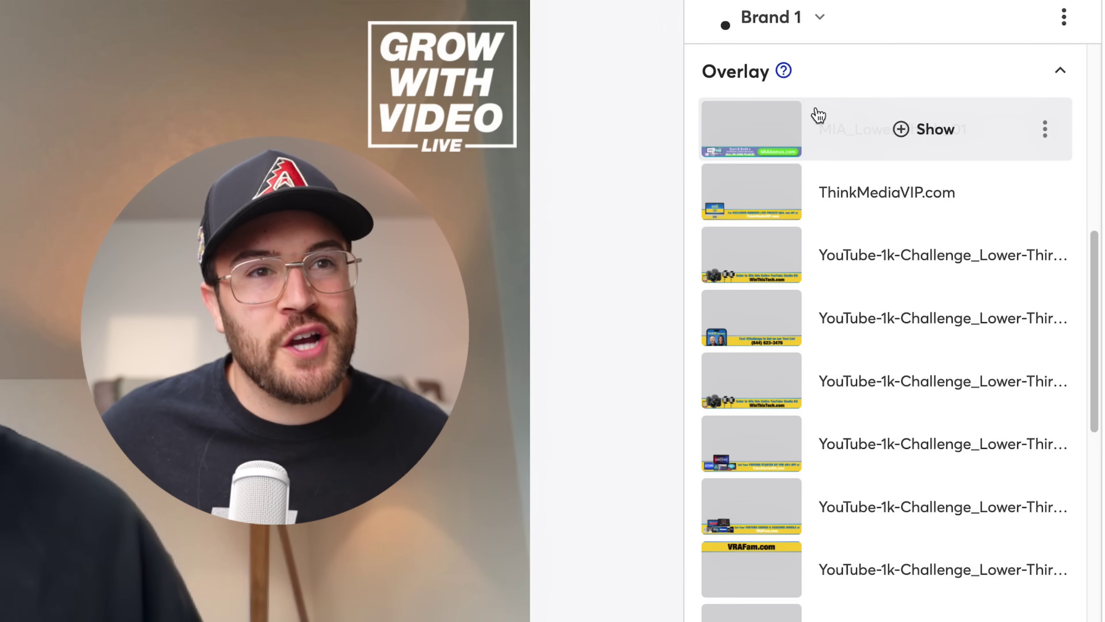
left_click(918, 140)
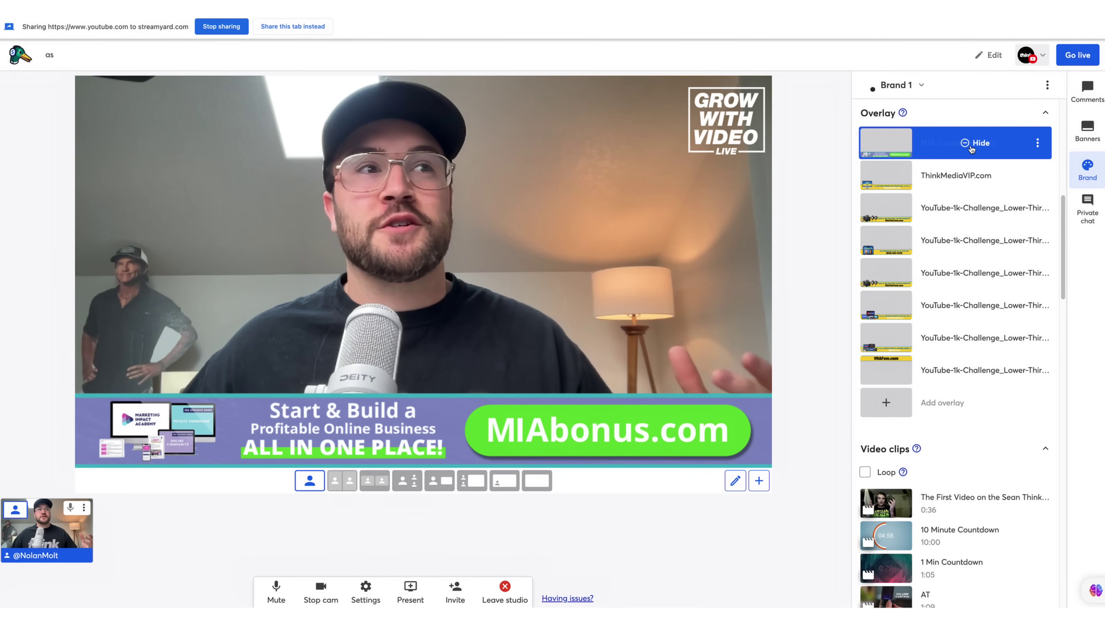
left_click(971, 143)
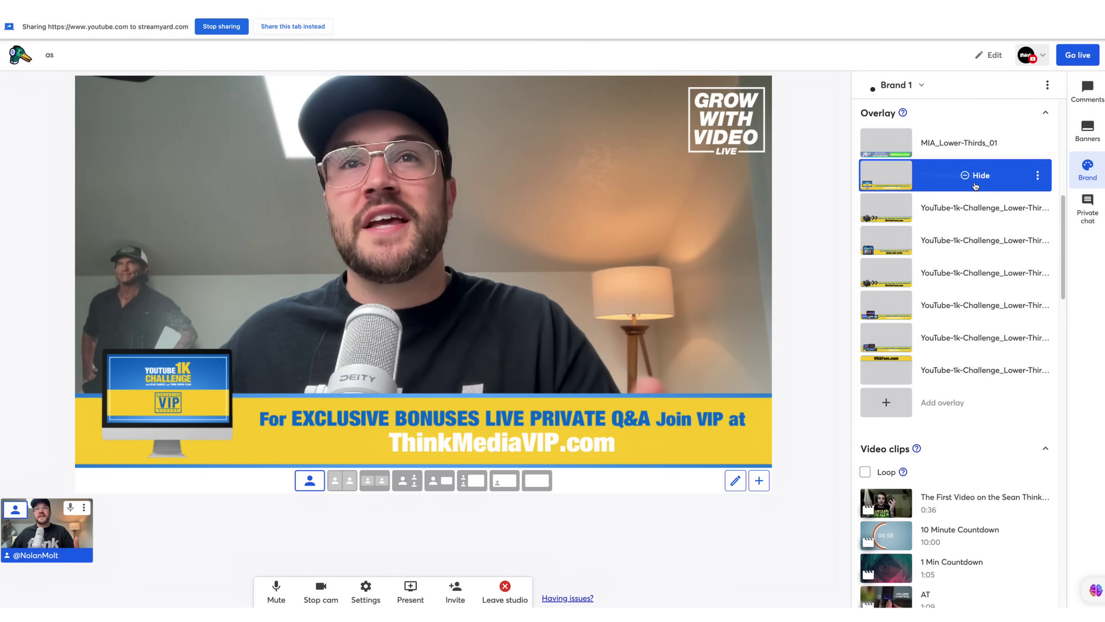
Start adding a video clip, then cancel so the video clips stay unchanged
scroll(970, 174, "down", 7)
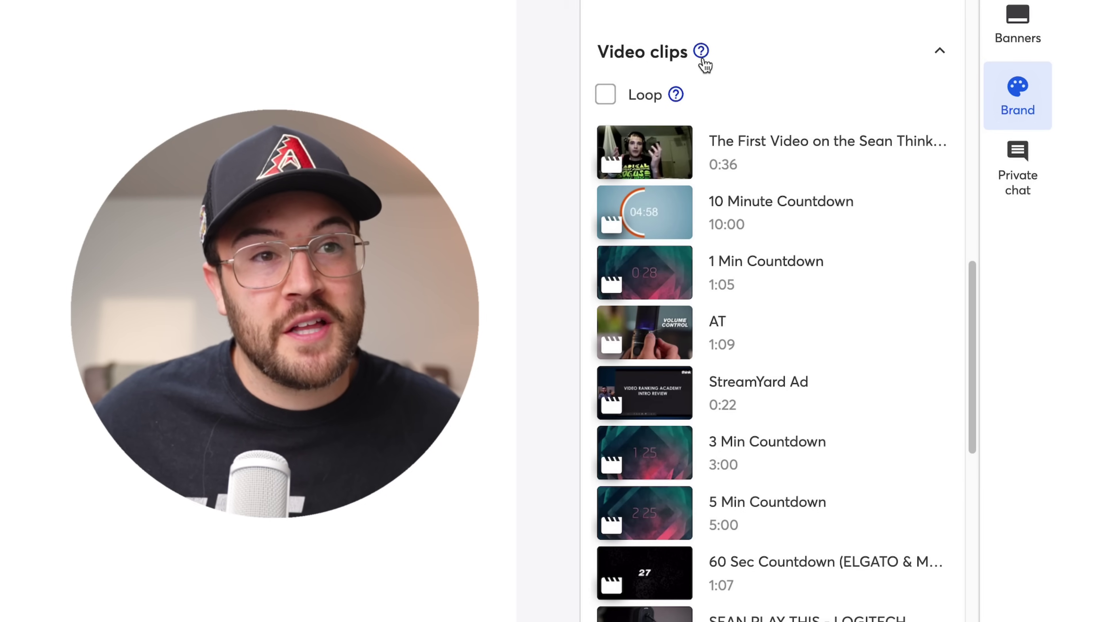
scroll(714, 65, "down", 1)
mouse_move(740, 168)
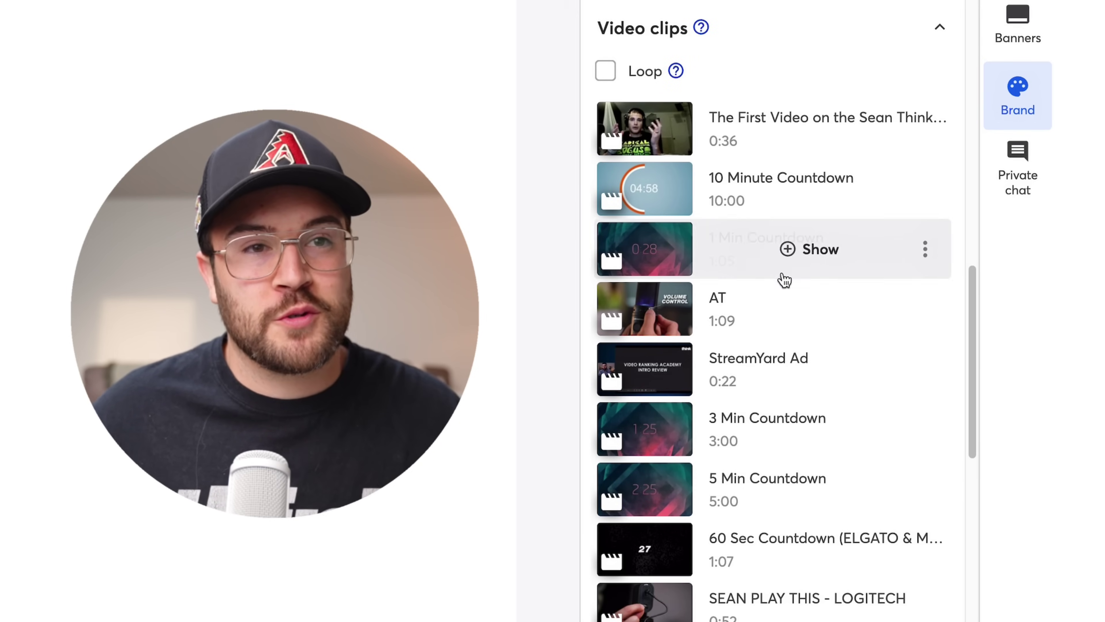
mouse_move(783, 310)
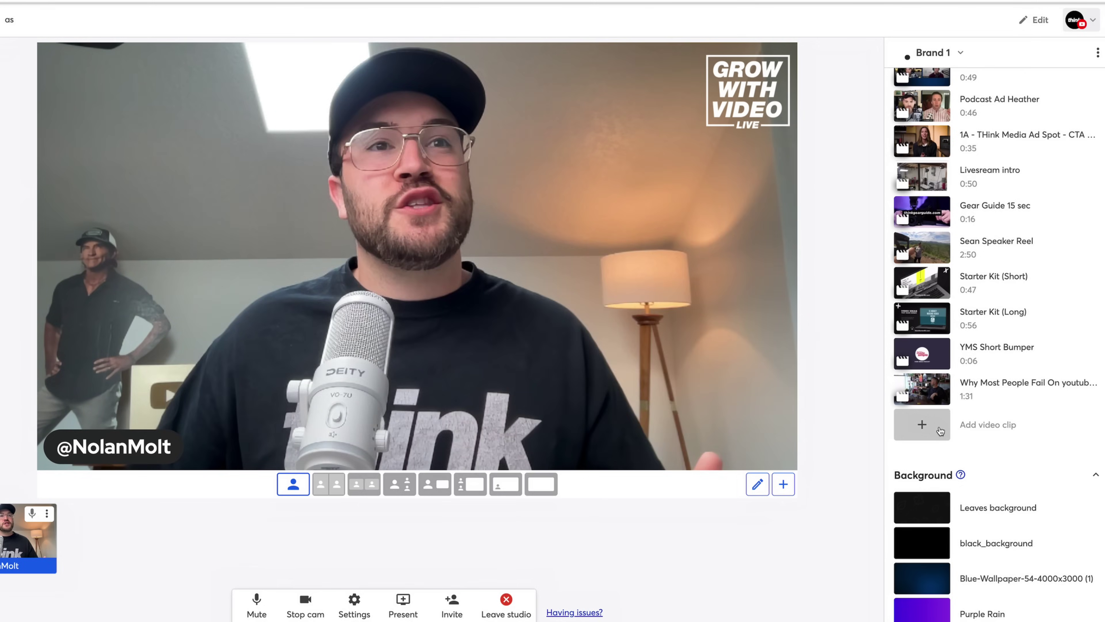
left_click(935, 425)
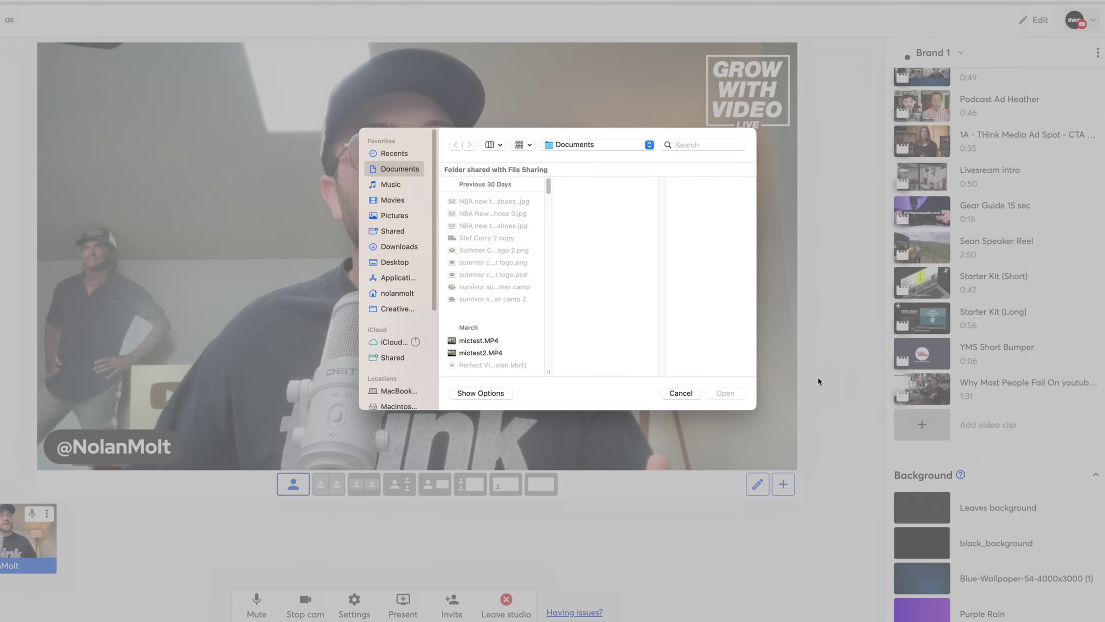
left_click(680, 393)
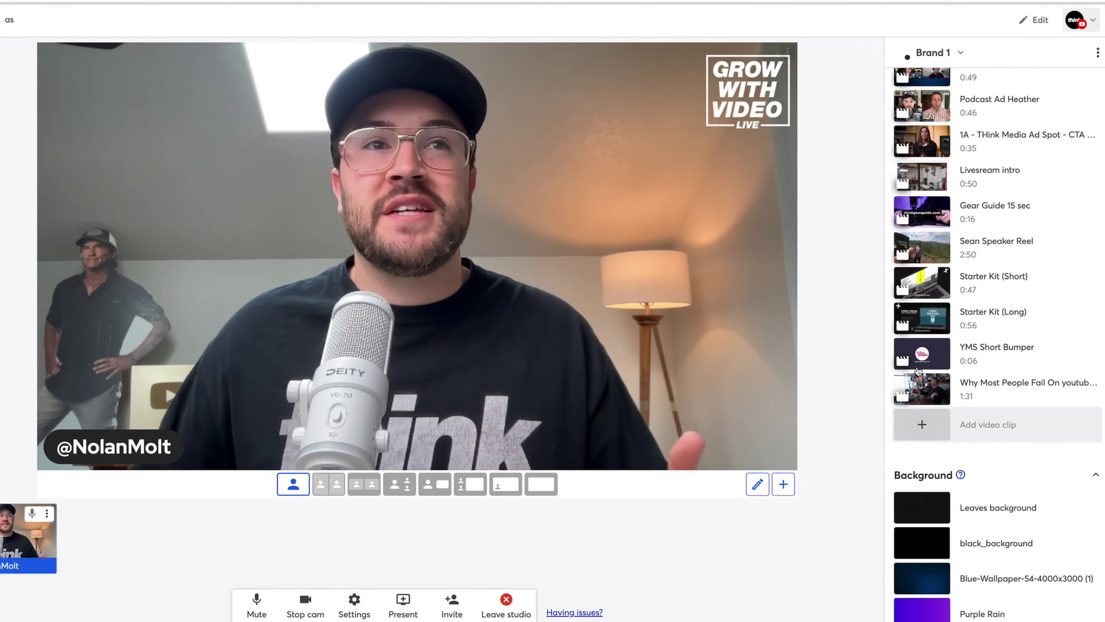
mouse_move(916, 391)
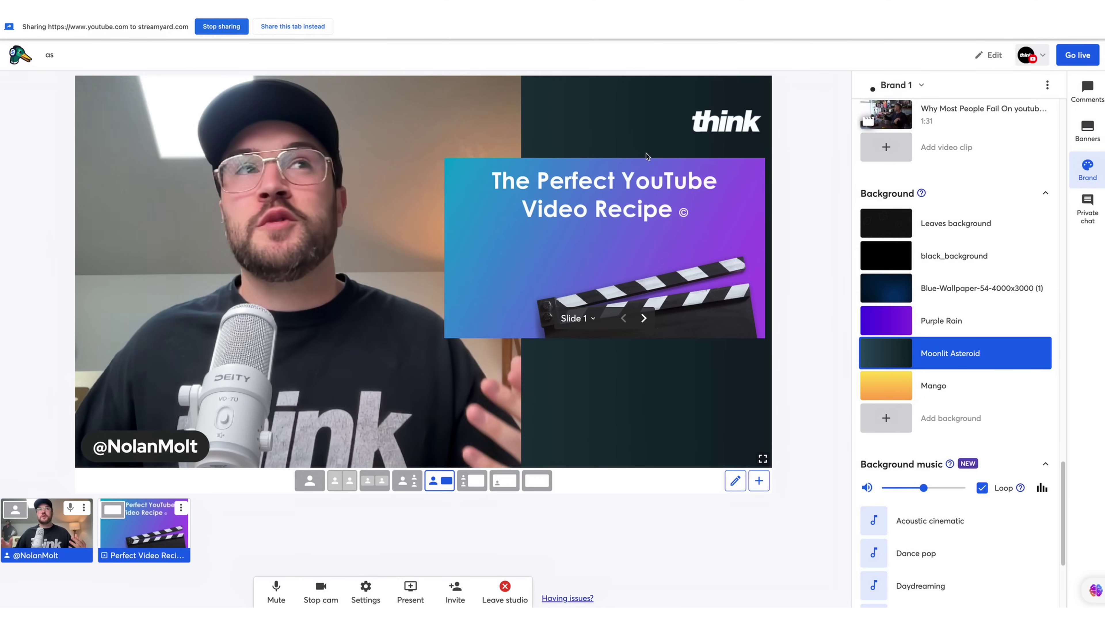
Try the Mango, Purple Rain and Blue-Wallpaper backgrounds, ending on black_background
left_click(965, 386)
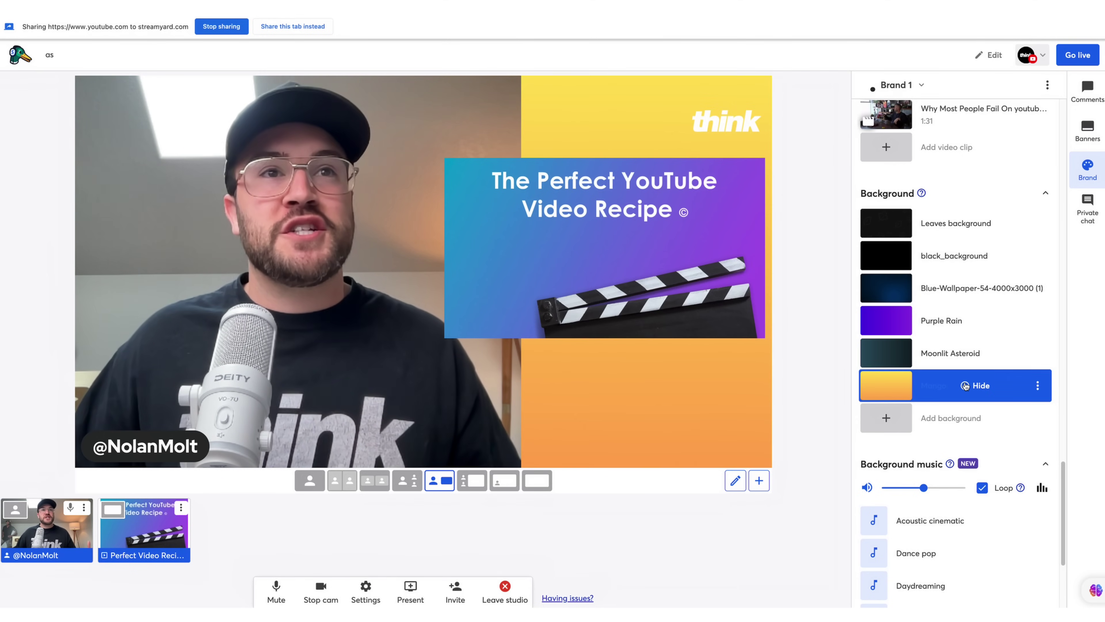
left_click(954, 327)
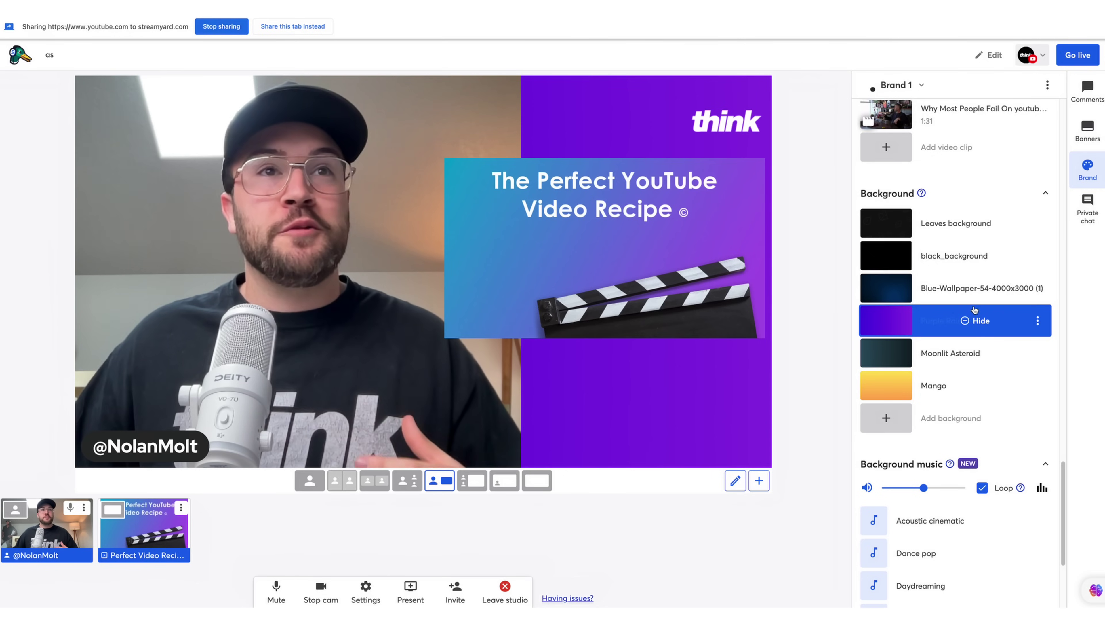
left_click(976, 290)
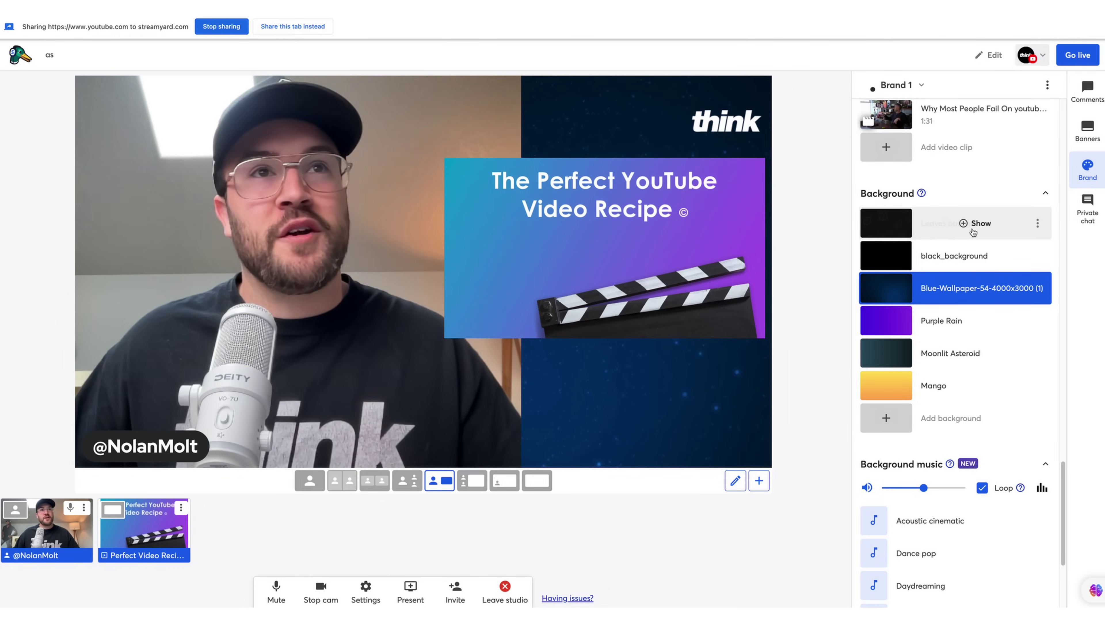
left_click(972, 256)
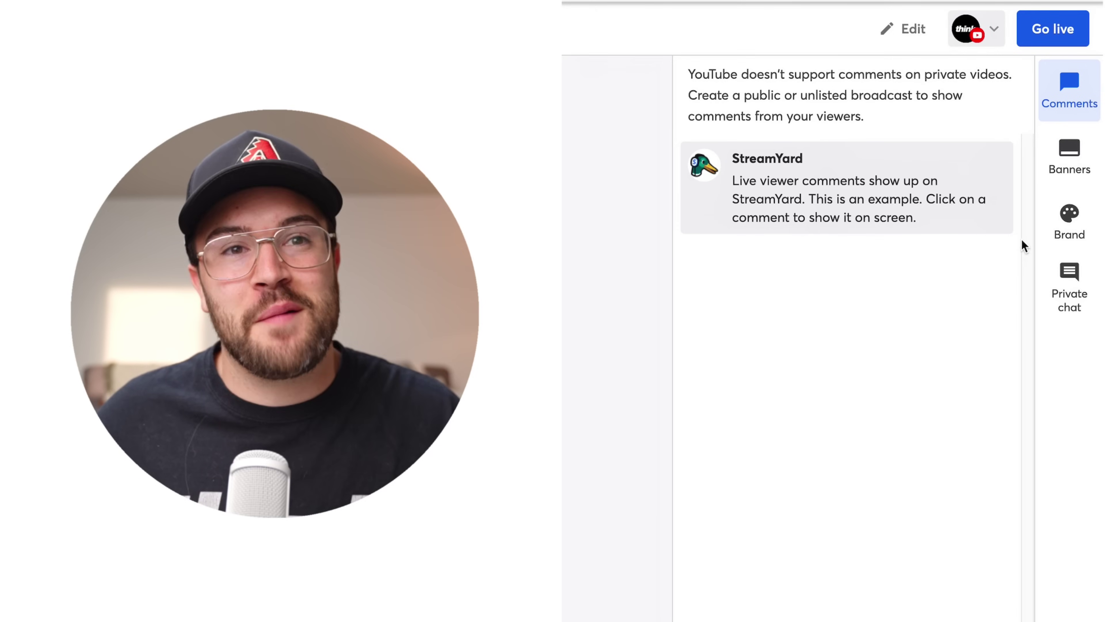
Check the private studio chat, then bring up the list of banner folders
left_click(1070, 288)
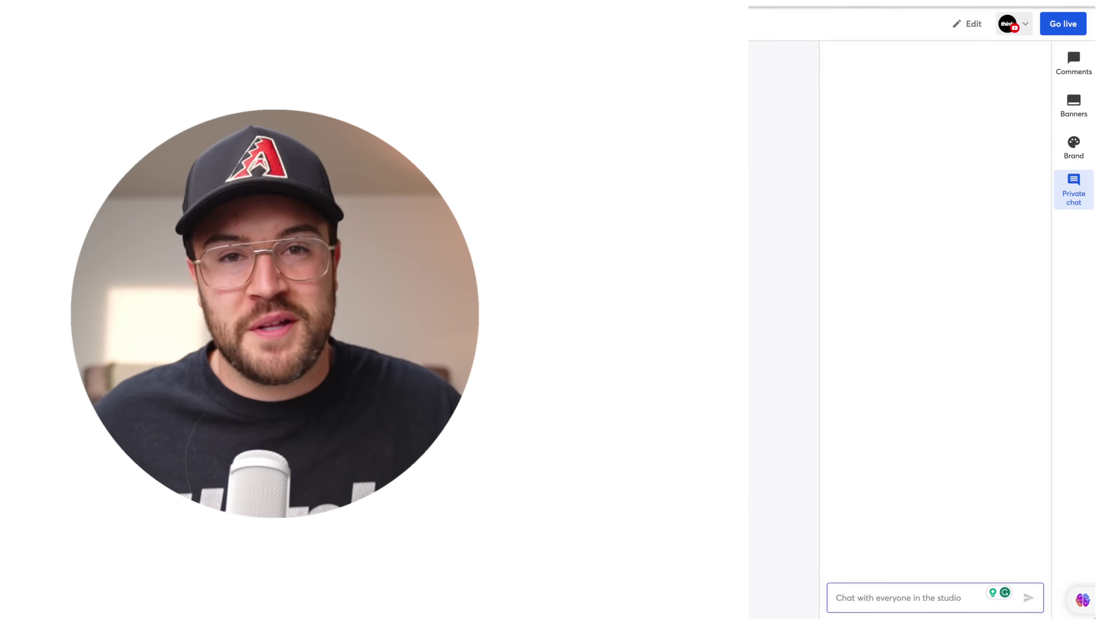
left_click(1080, 102)
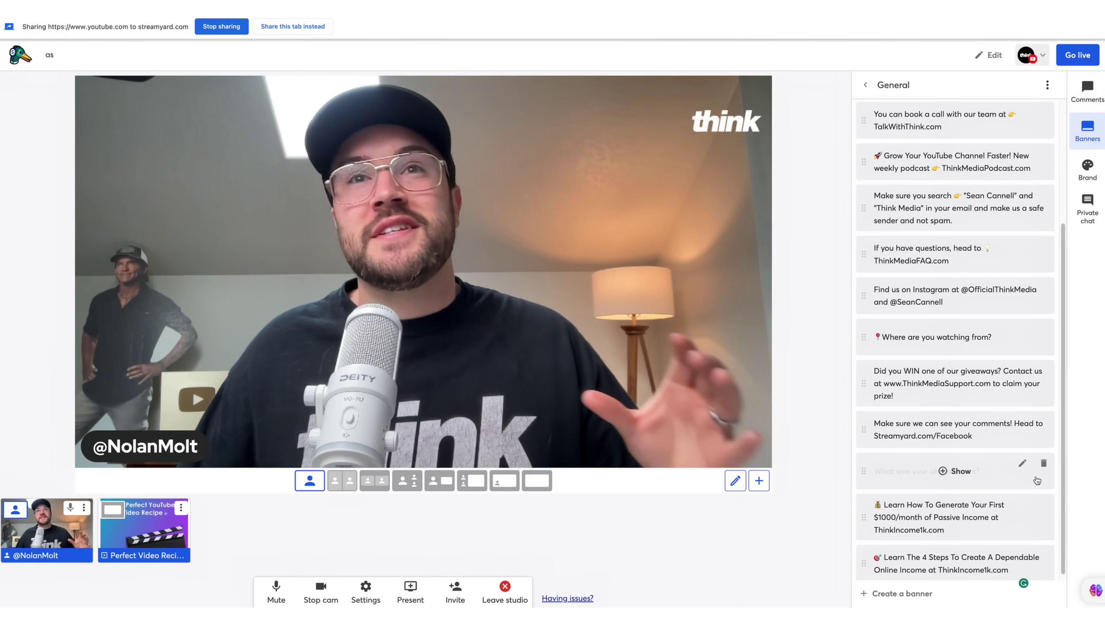
Show the 'Where are you watching from?' banner briefly, then hide it again
left_click(955, 337)
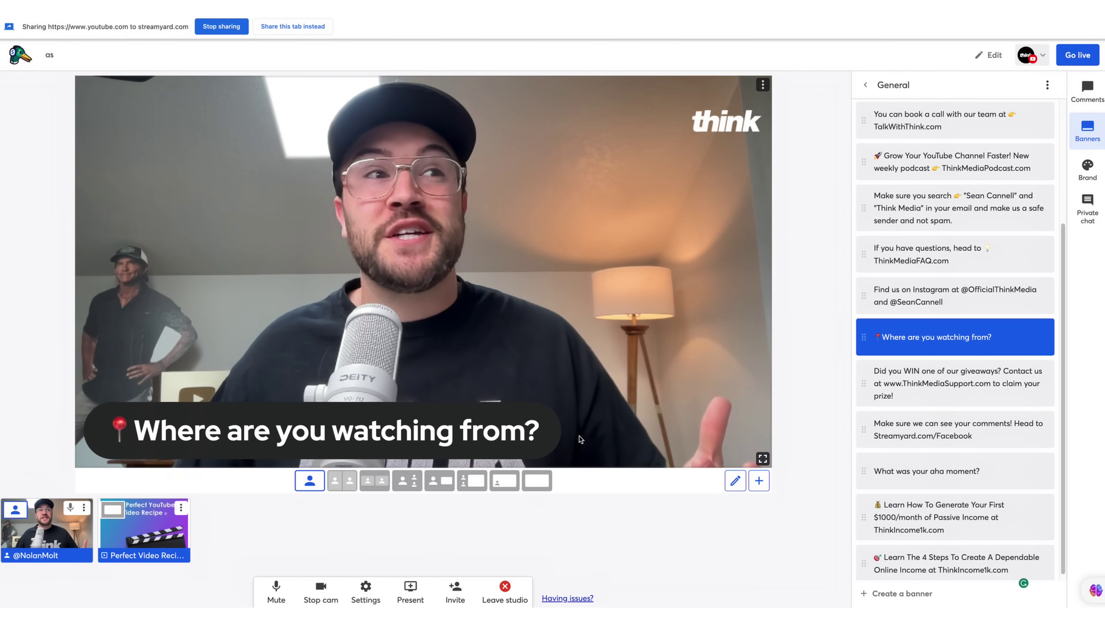
mouse_move(1005, 315)
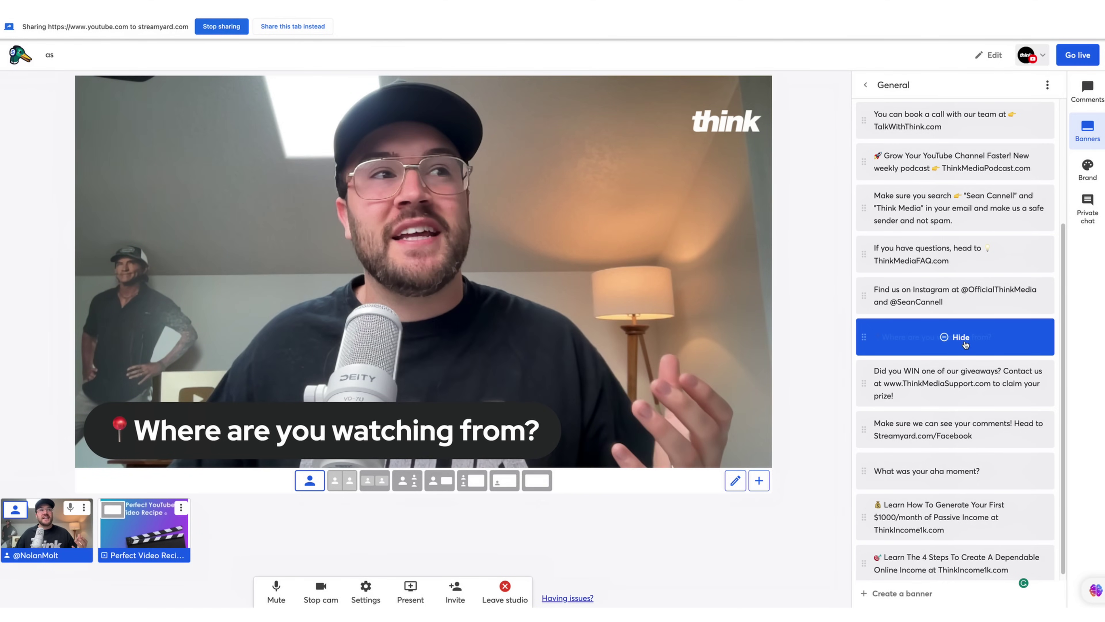
left_click(959, 338)
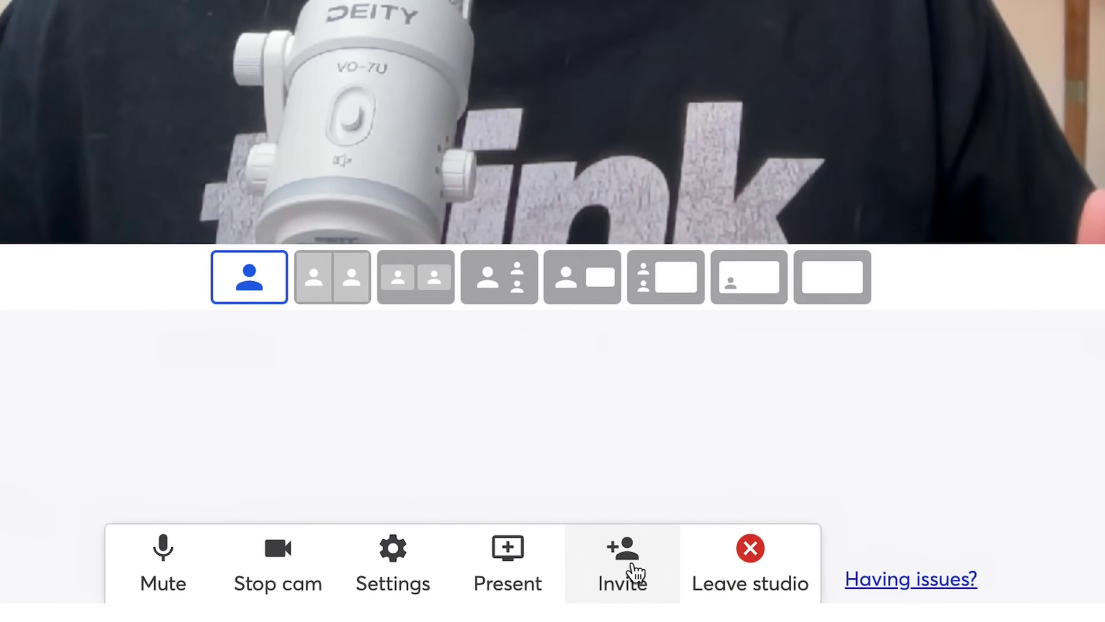
Copy the studio's guest invite link from the Invite options
left_click(549, 578)
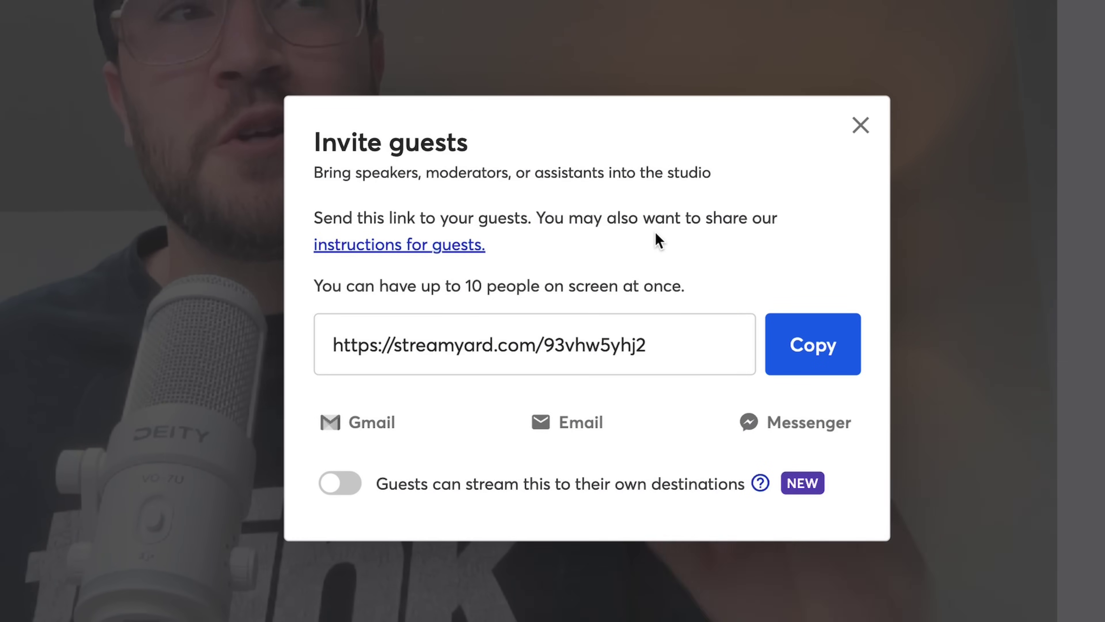
left_click(816, 362)
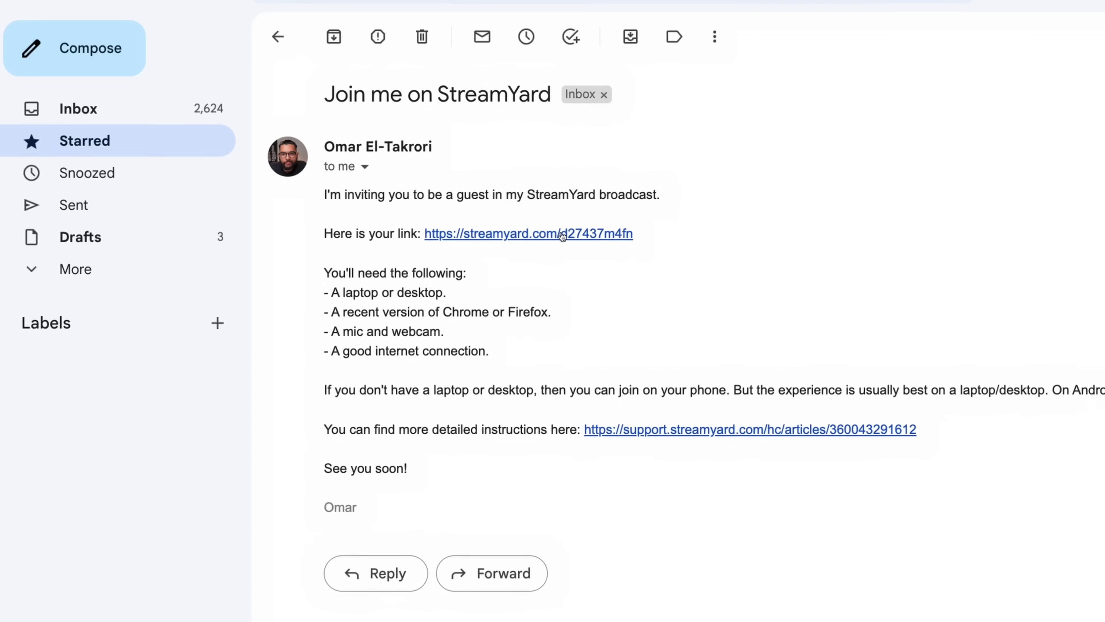
Join through the emailed guest link and switch to the two-person side-by-side layout
left_click(562, 234)
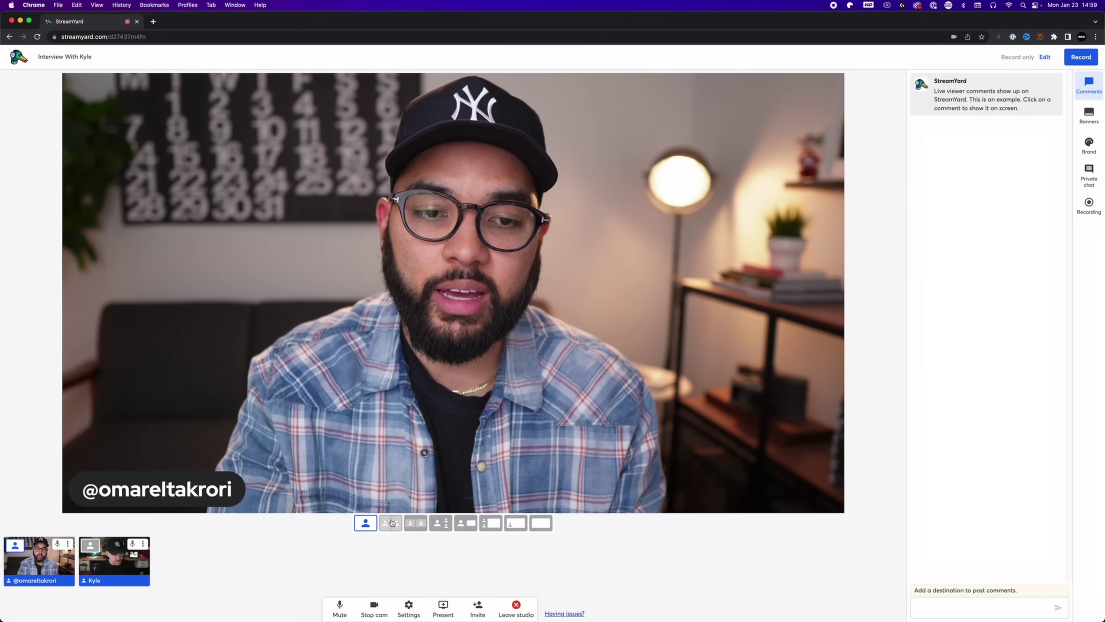
left_click(392, 522)
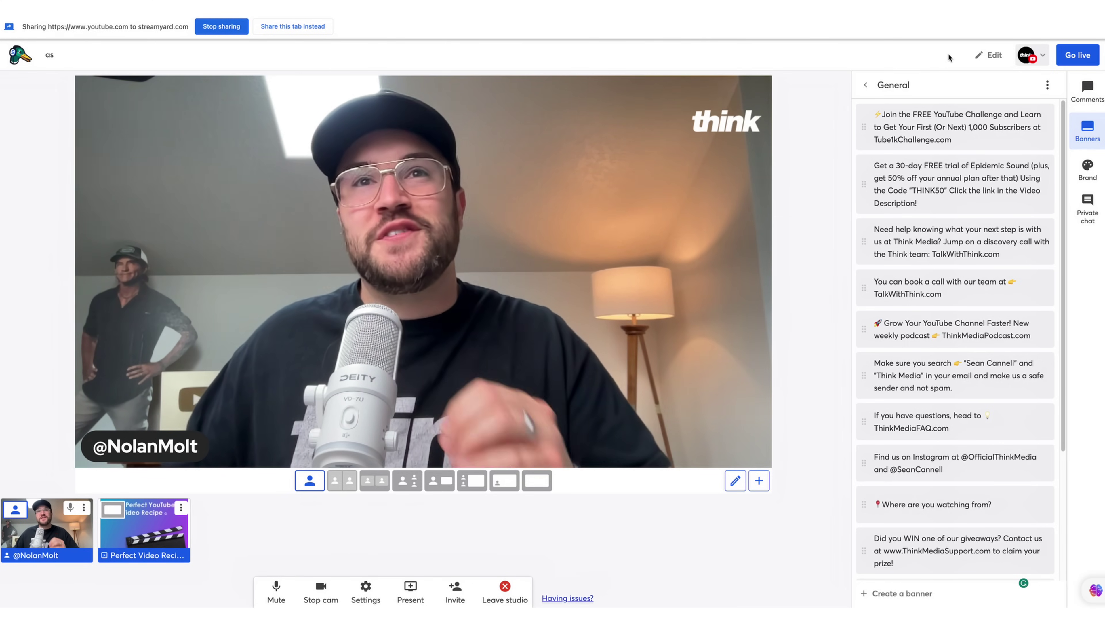
Set the broadcast's privacy to Public after briefly trying Unlisted, and save the changes
left_click(980, 60)
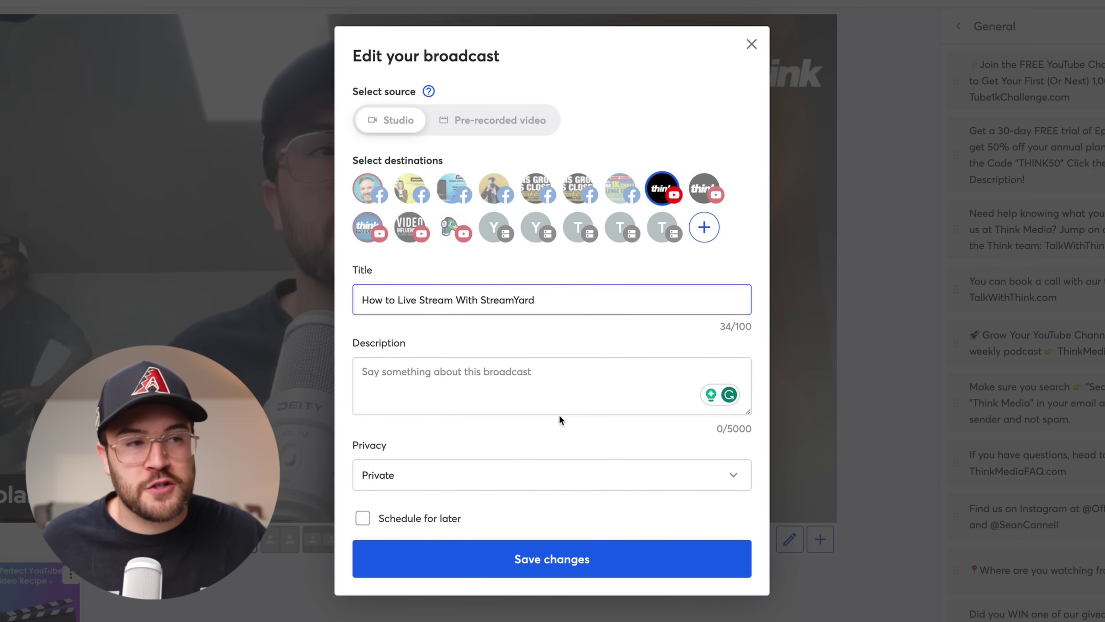
left_click(478, 478)
left_click(480, 477)
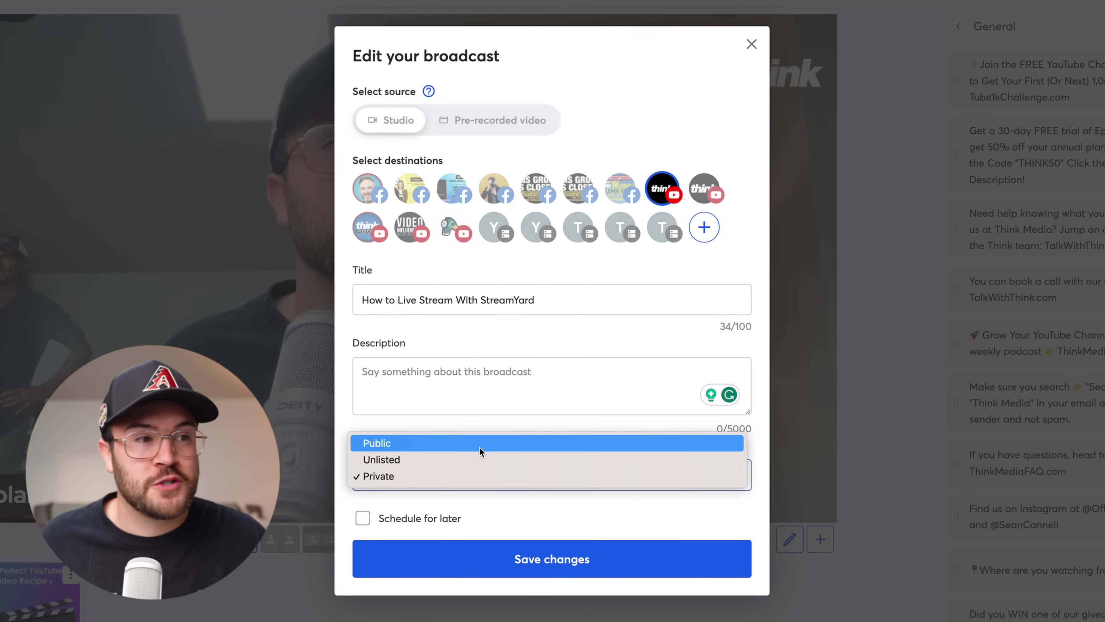
left_click(487, 444)
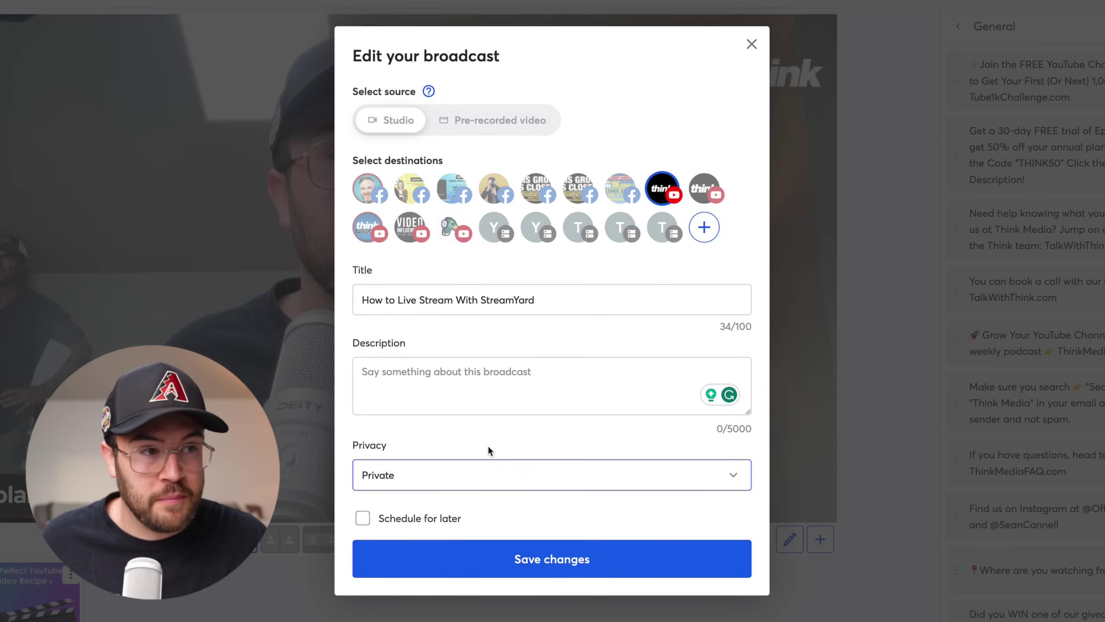
left_click(498, 476)
left_click(496, 492)
left_click(494, 479)
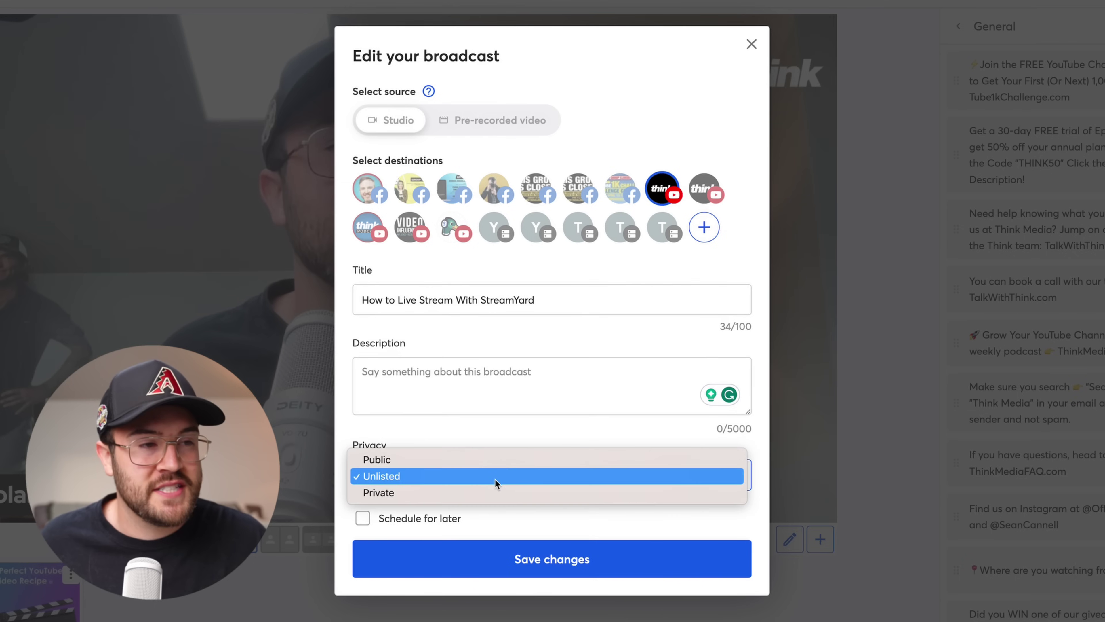
left_click(483, 461)
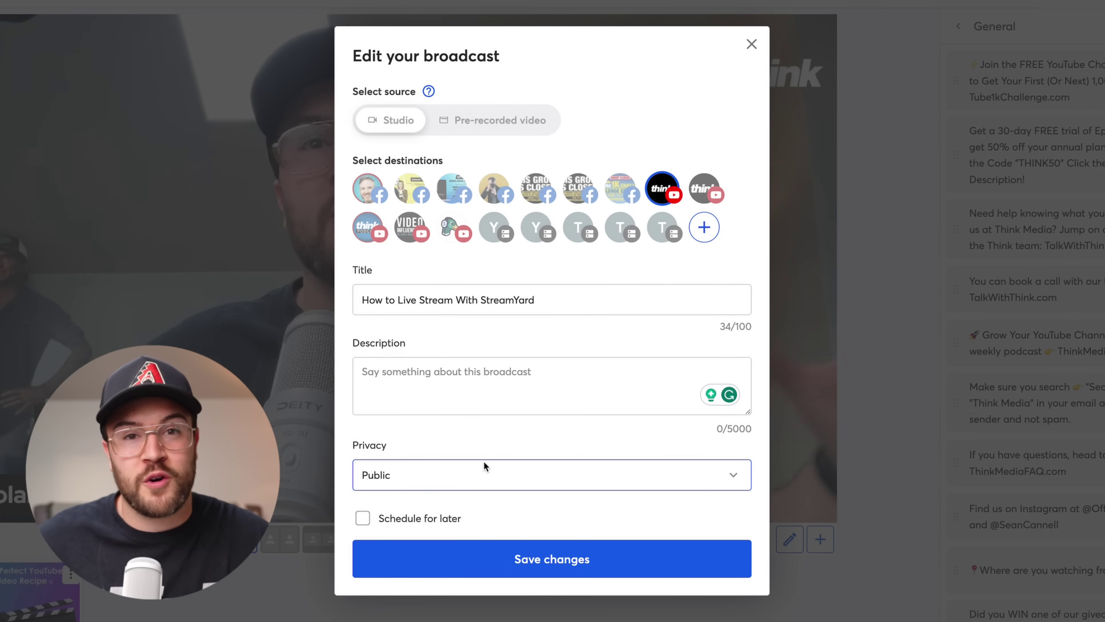
left_click(497, 484)
left_click(499, 491)
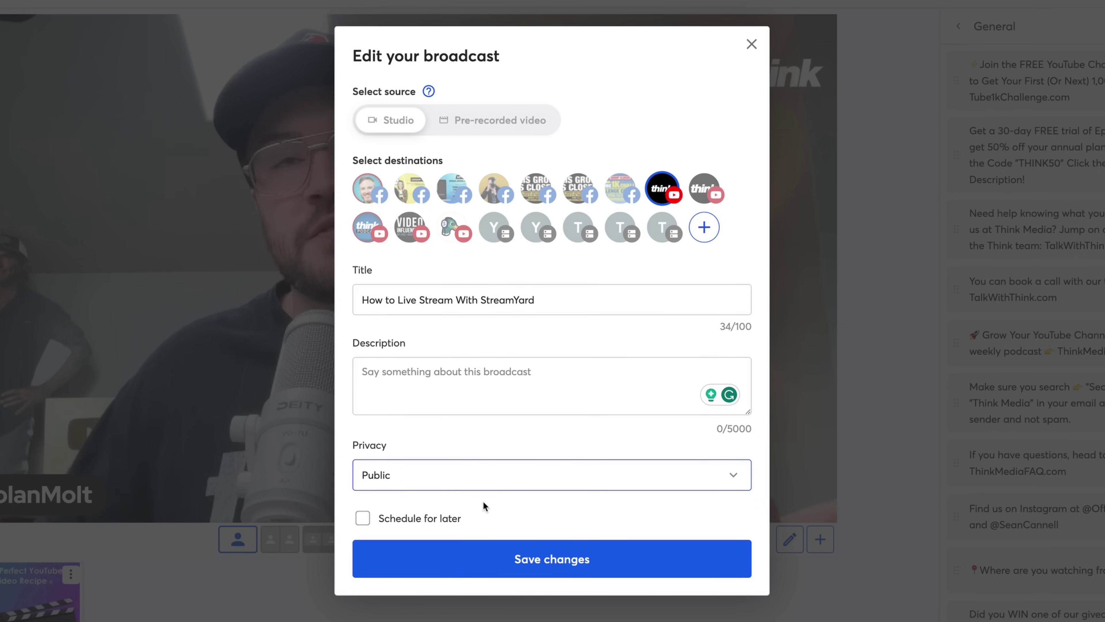
left_click(499, 577)
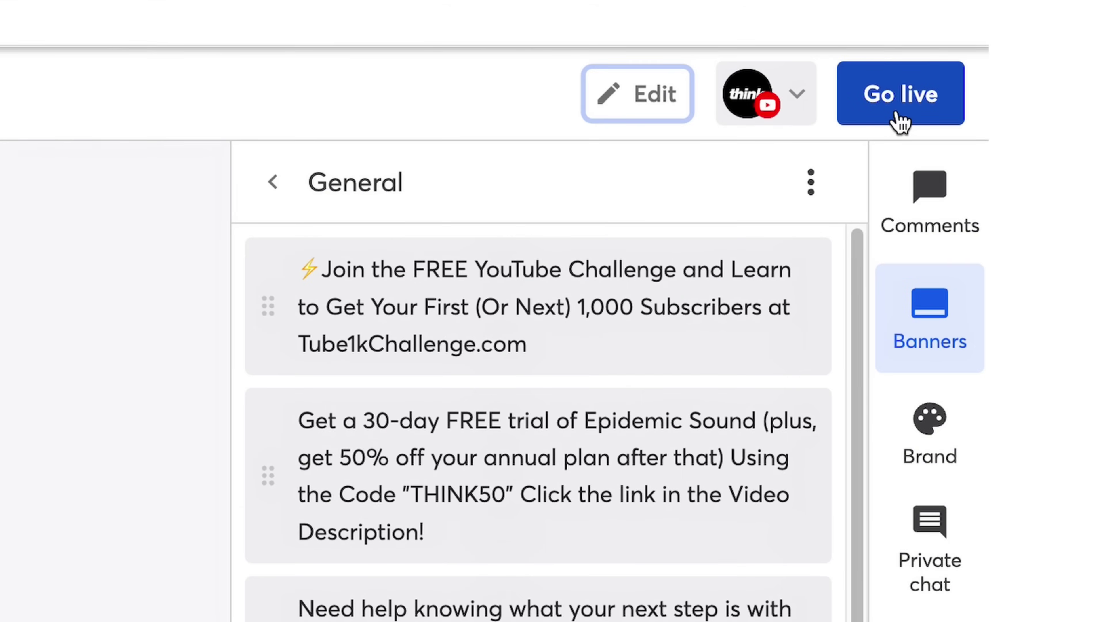
Go live with the 'How to Live Stream With StreamYard' broadcast
left_click(900, 123)
left_click(273, 186)
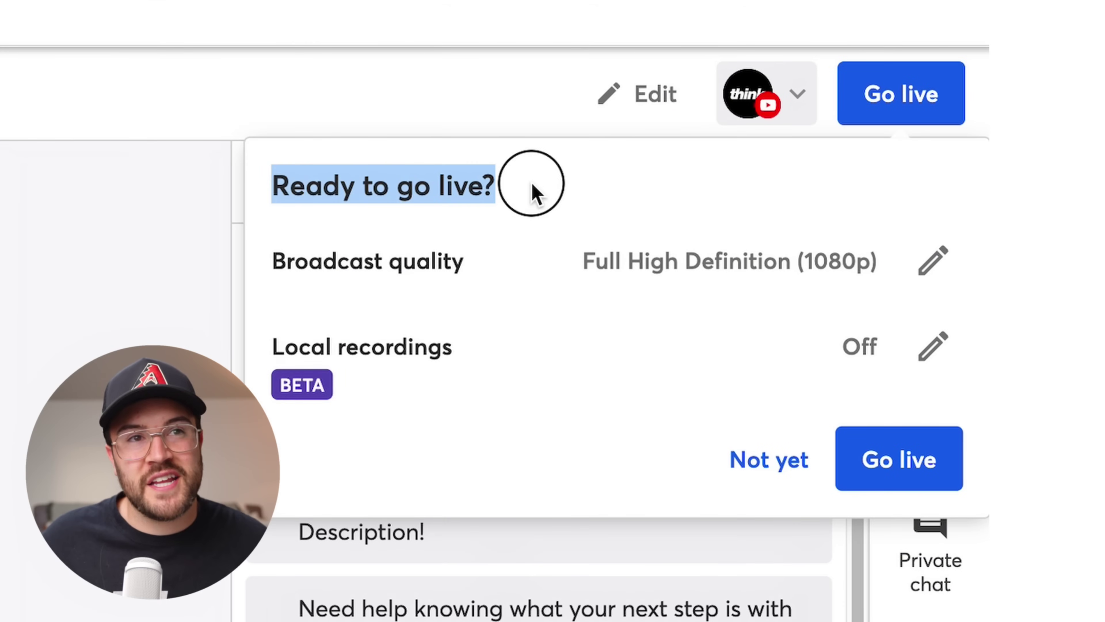
left_click(517, 195)
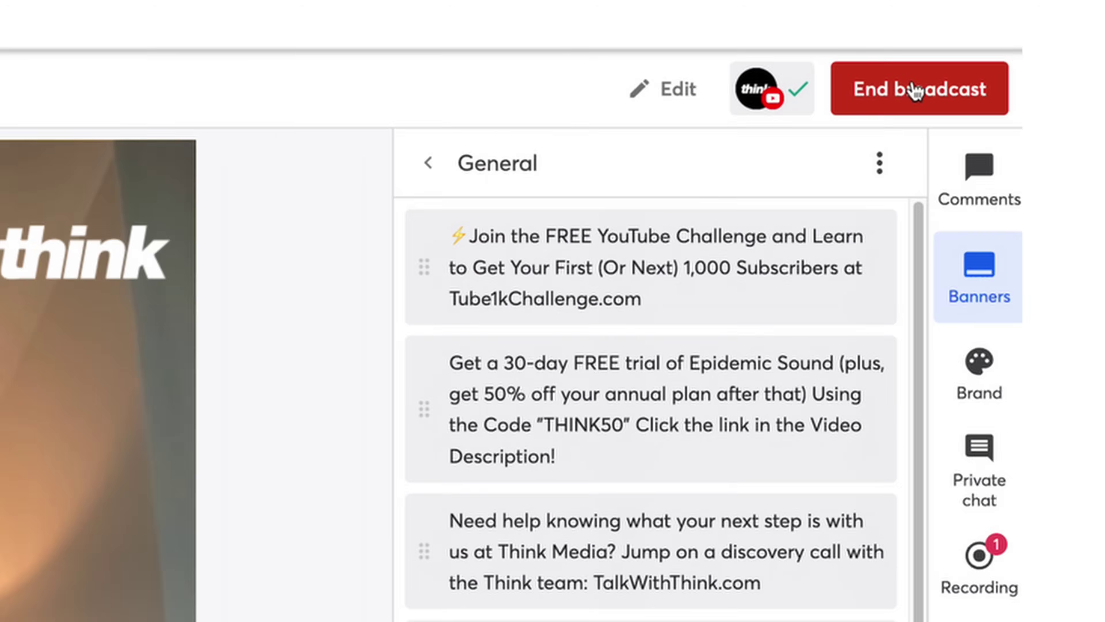
End the live broadcast at 1:03 so its recording finishes uploading
left_click(916, 91)
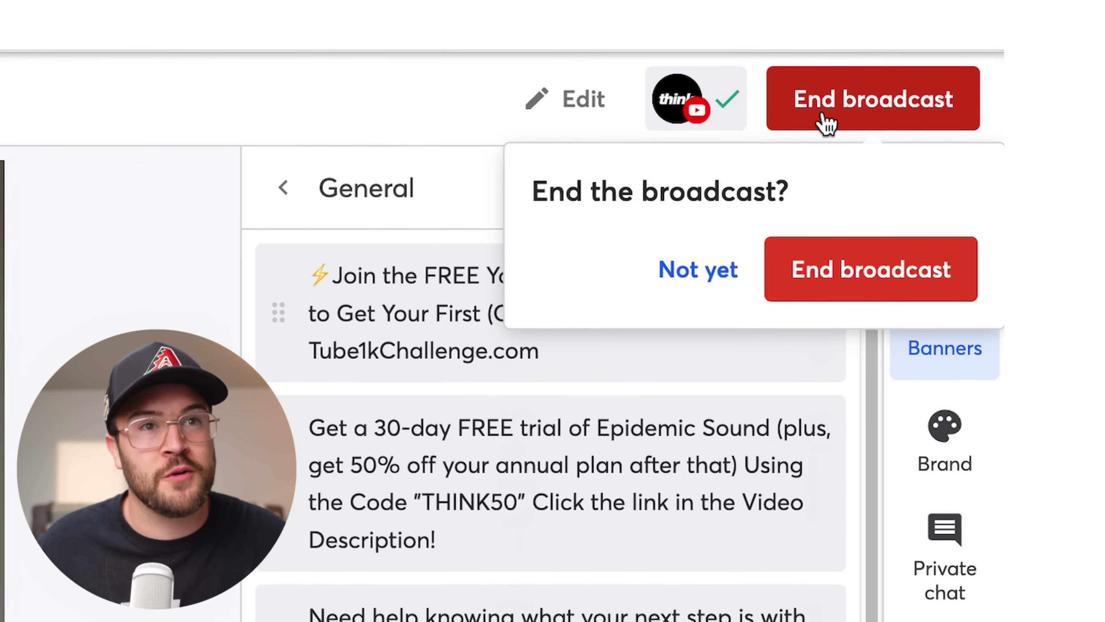
left_click(858, 275)
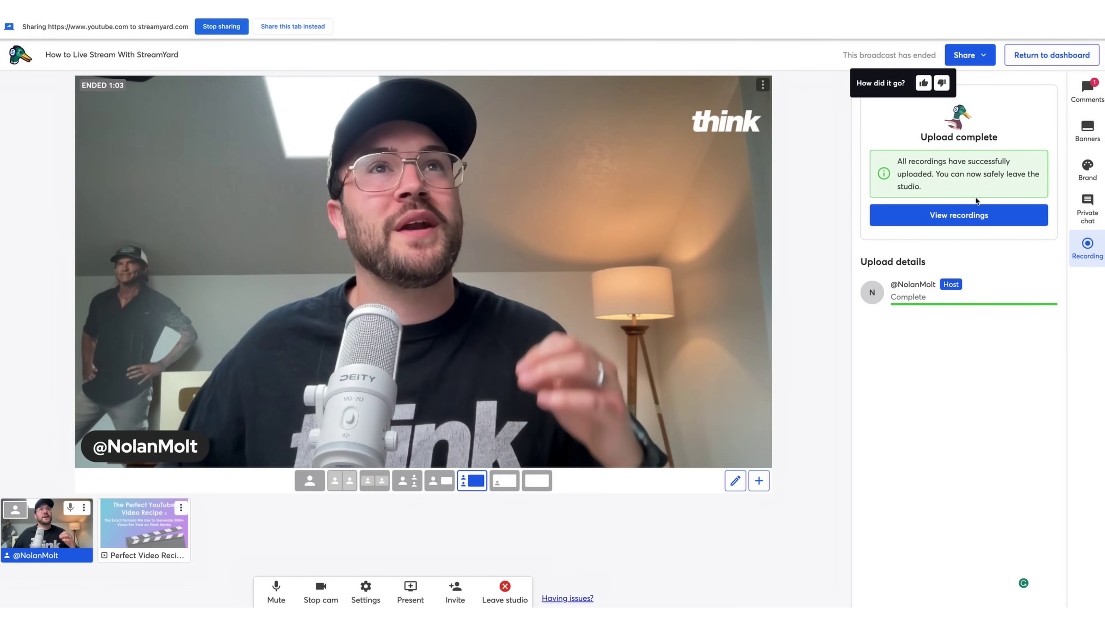
Back on the dashboard, list Past broadcasts and show the actions menu for 'How to Live Stream With StreamYard'
left_click(1035, 55)
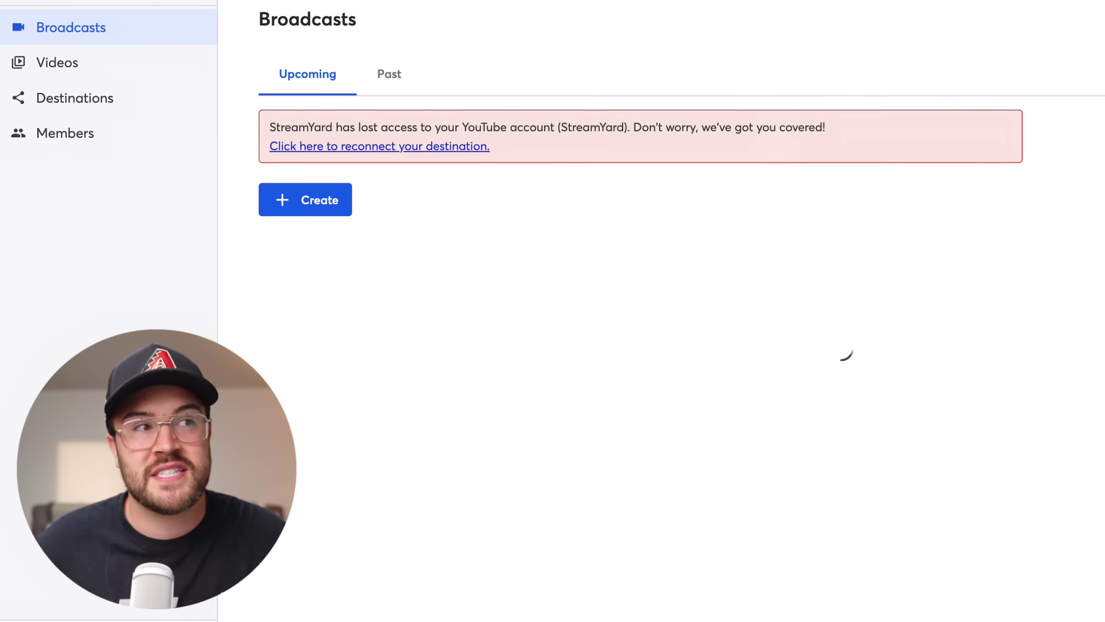
left_click(388, 75)
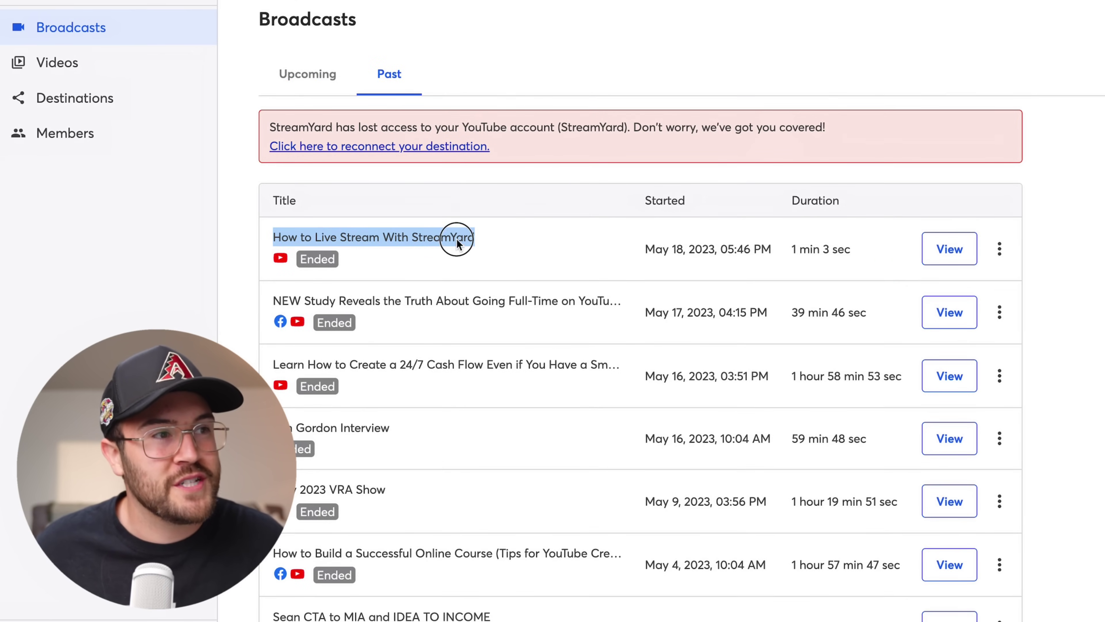
left_click(1000, 250)
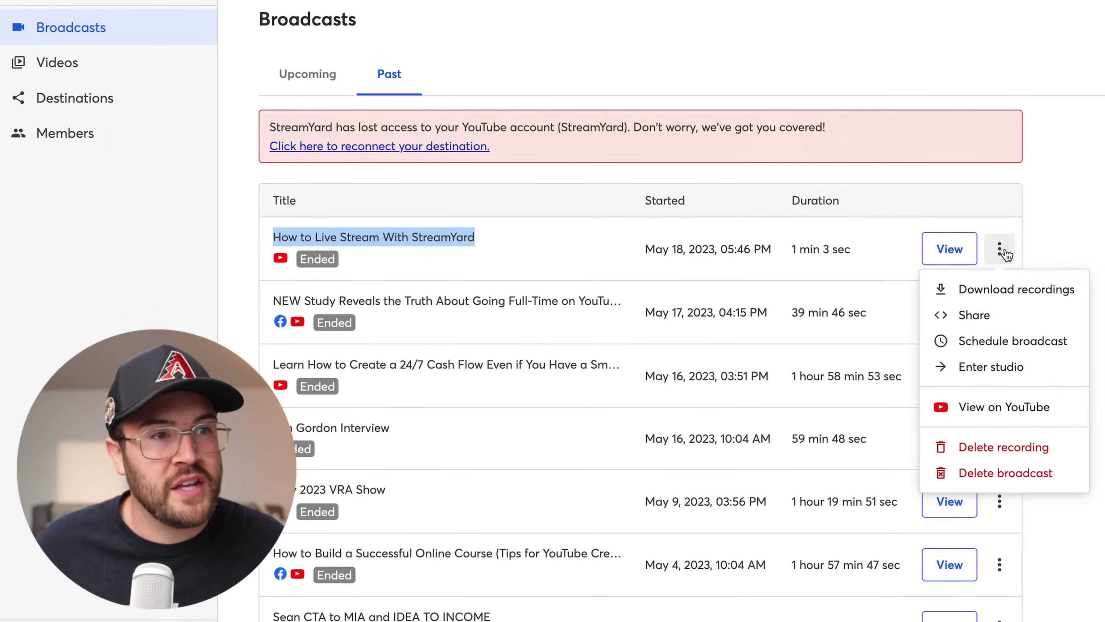
left_click(1001, 250)
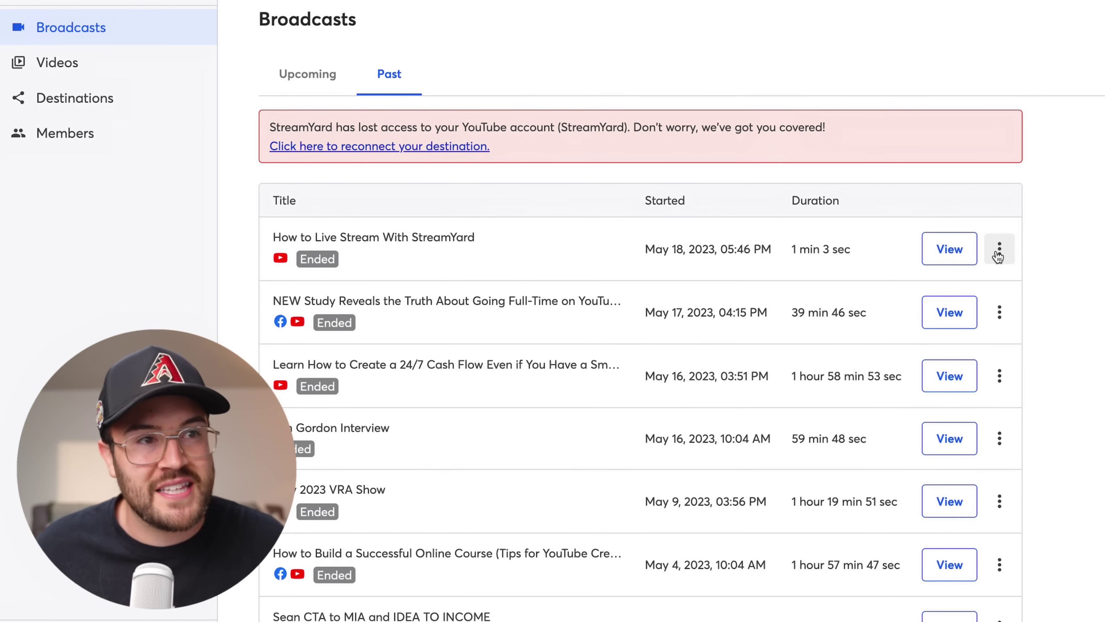
left_click(999, 253)
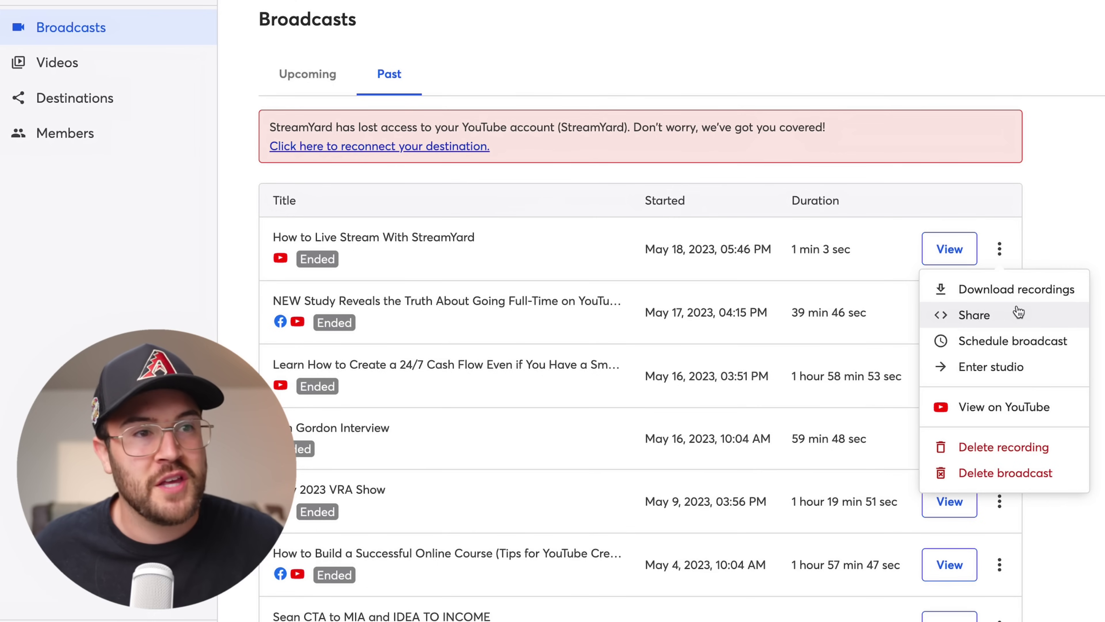